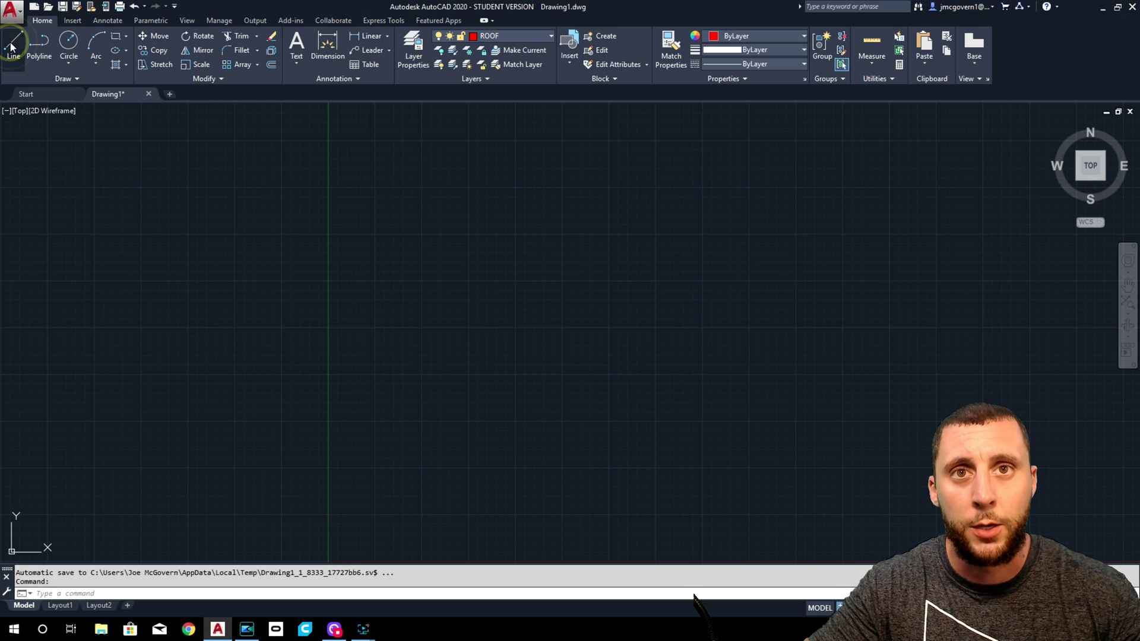
click(12, 46)
click(369, 359)
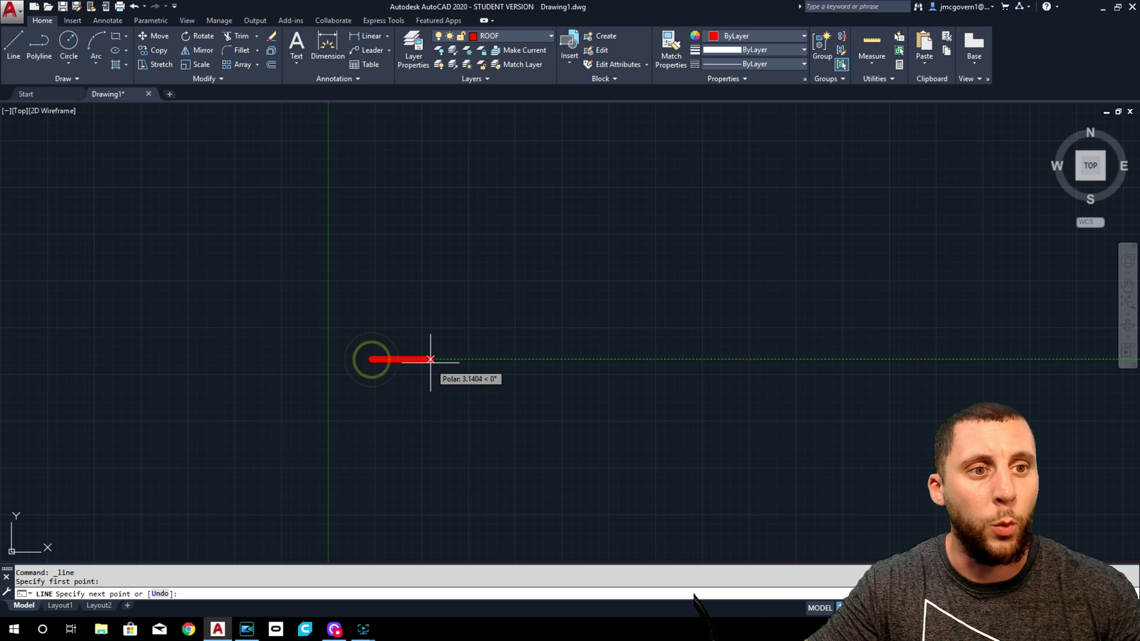
key(Escape)
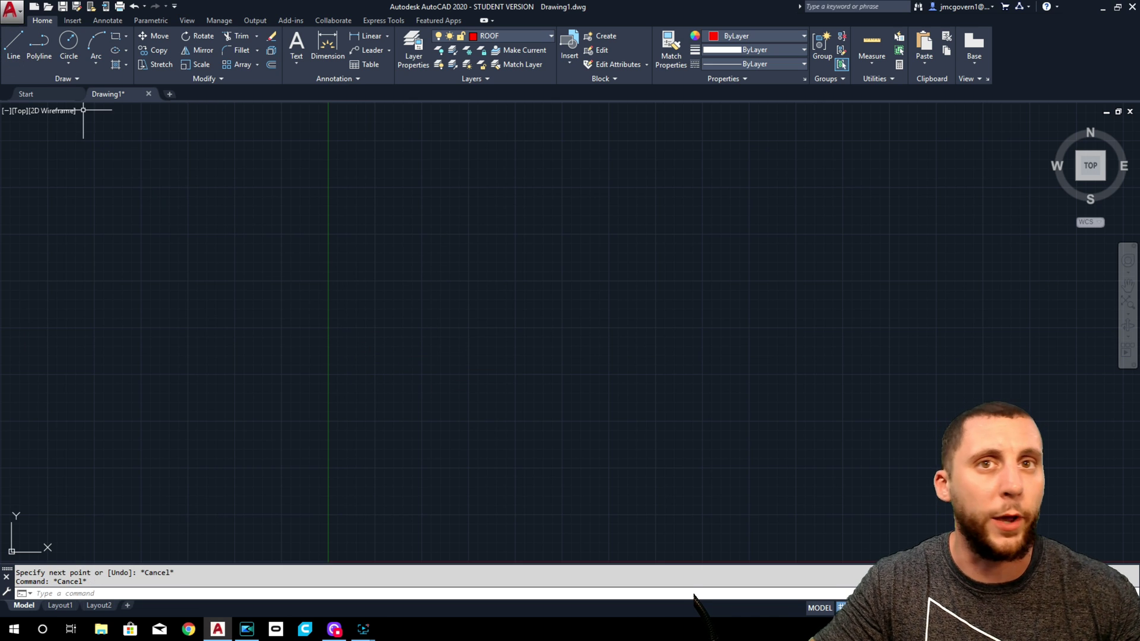
Step: Create a new blank drawing
click(13, 12)
click(36, 71)
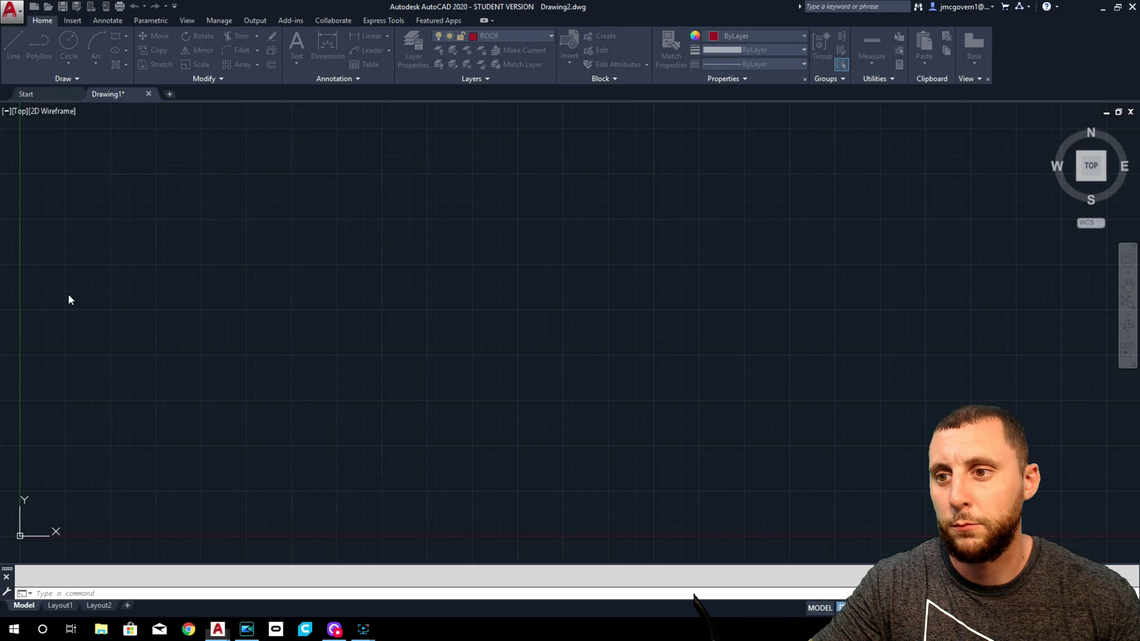
click(13, 10)
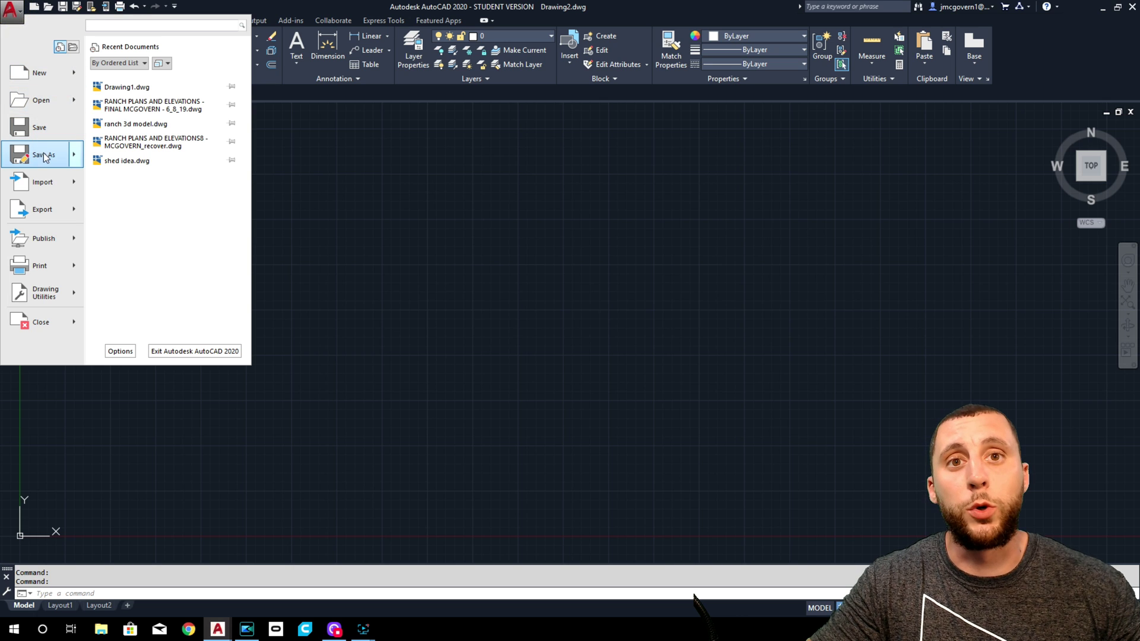
mouse_move(43, 157)
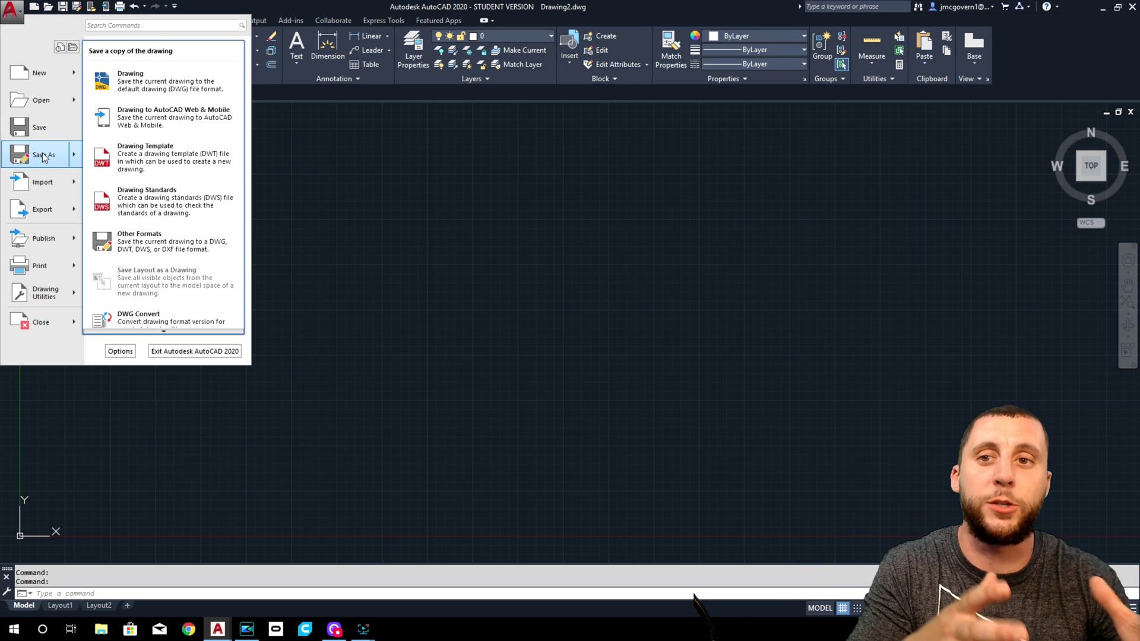
click(43, 158)
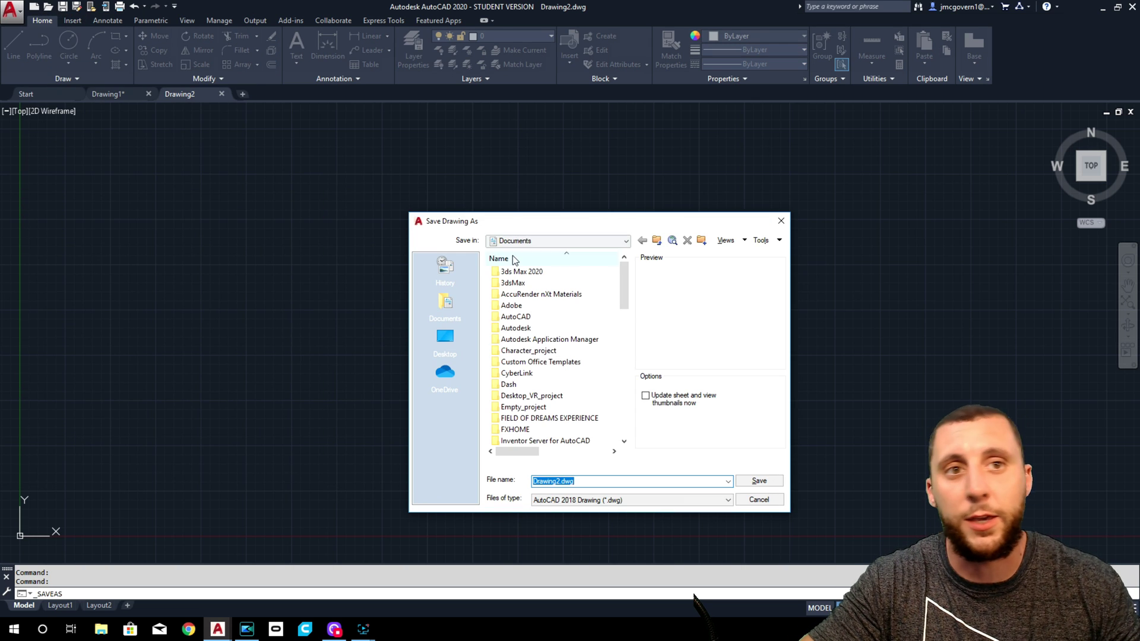
click(511, 241)
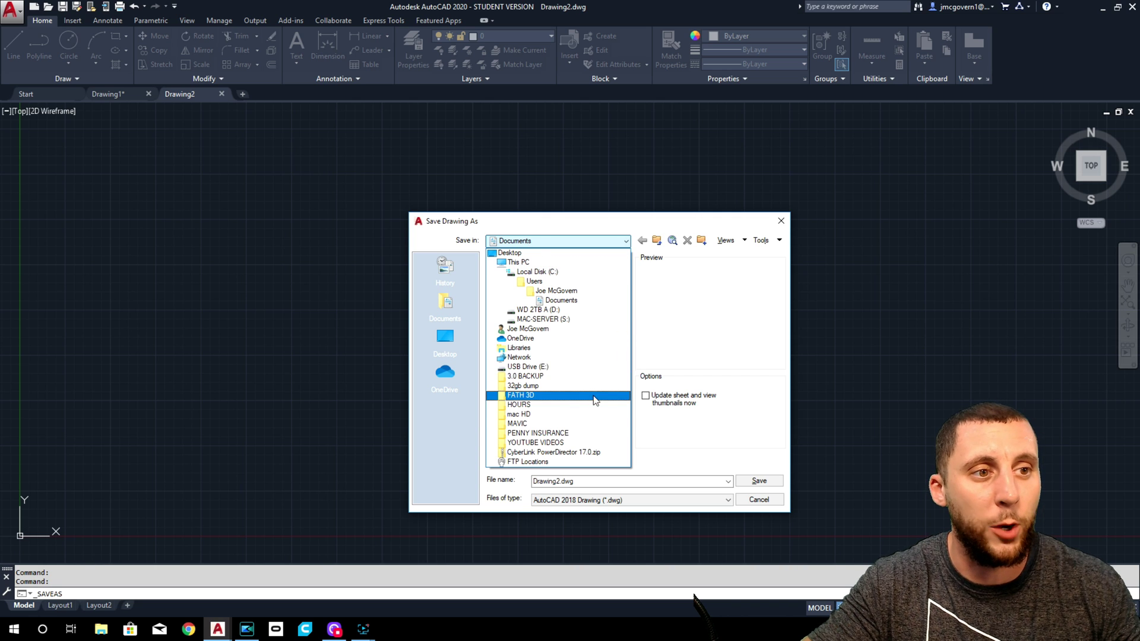
click(758, 496)
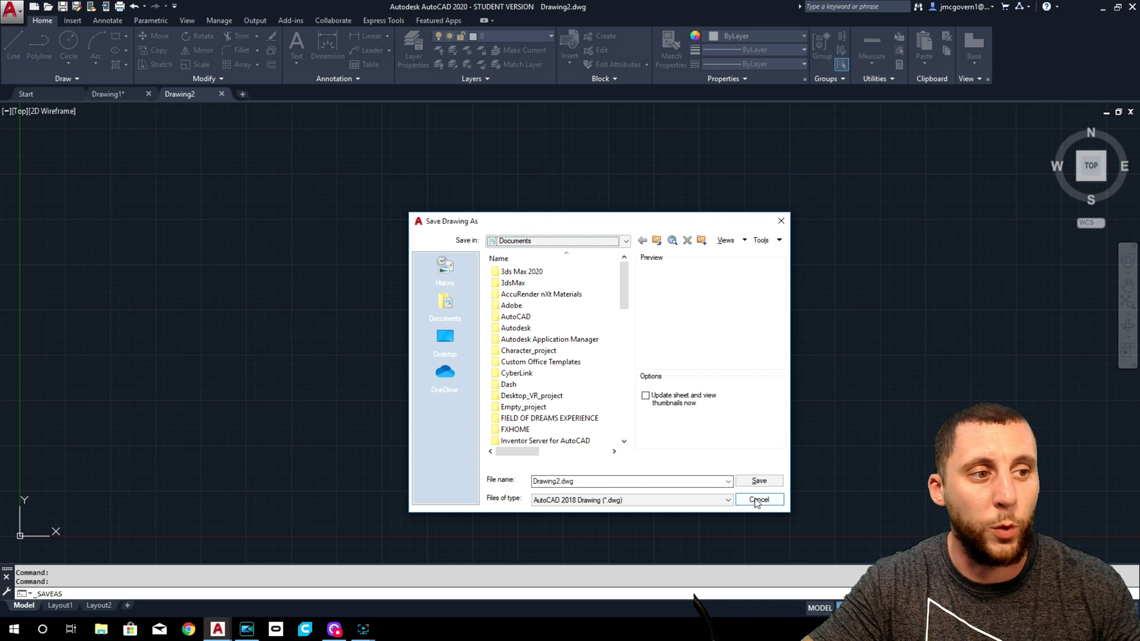
click(754, 498)
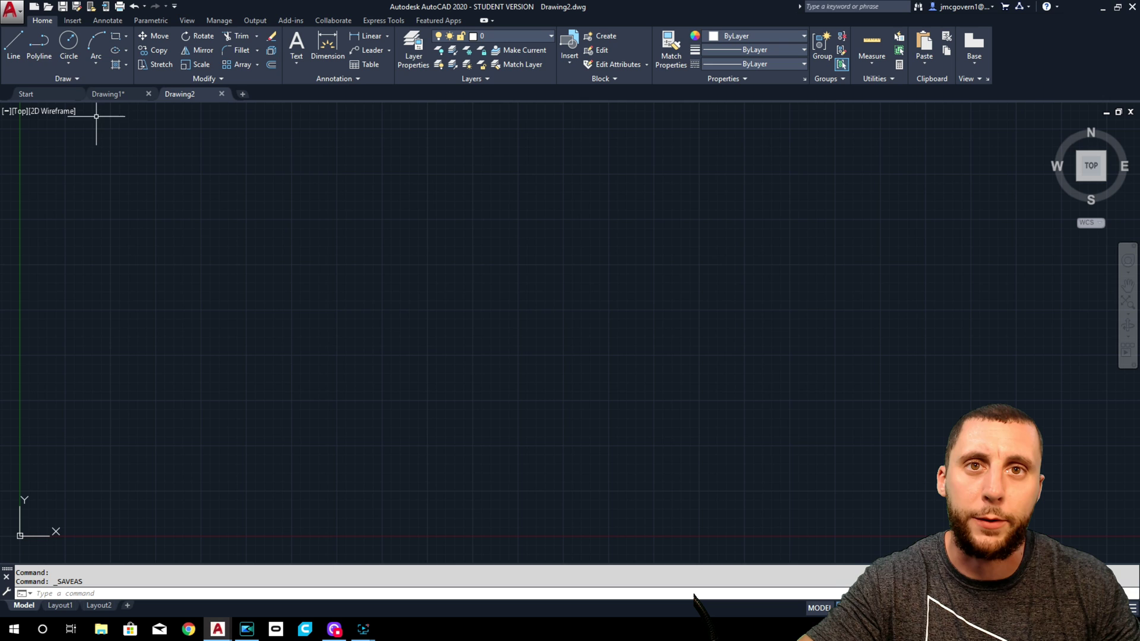
Step: Draw a closed rectangle 11 units wide and 8.25 units high from individual lines
click(13, 43)
click(357, 385)
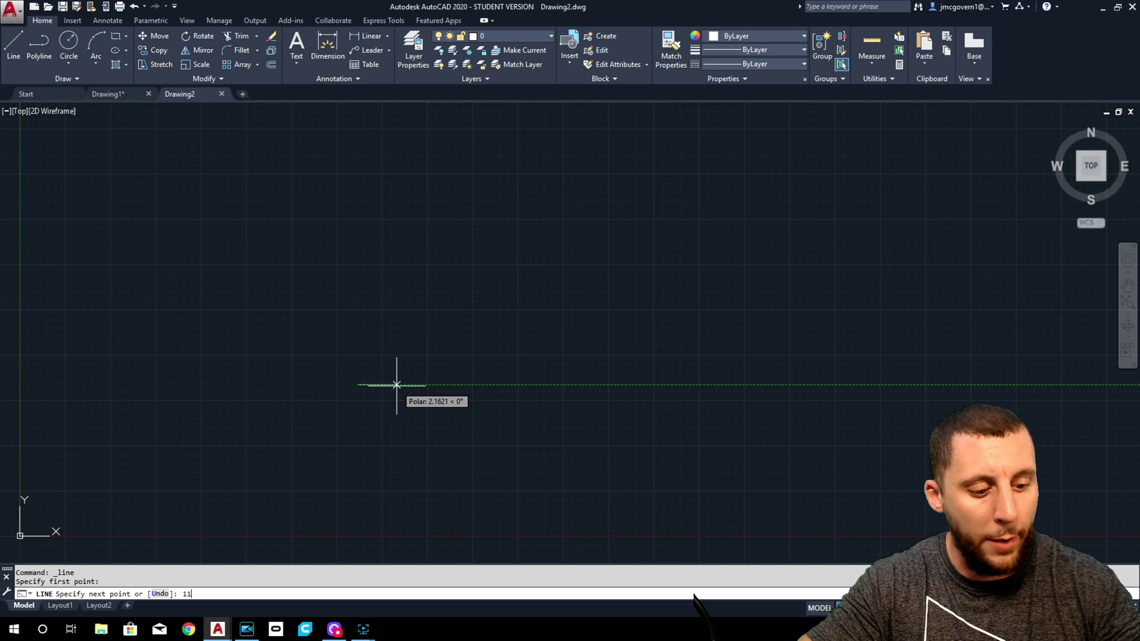
key(Return)
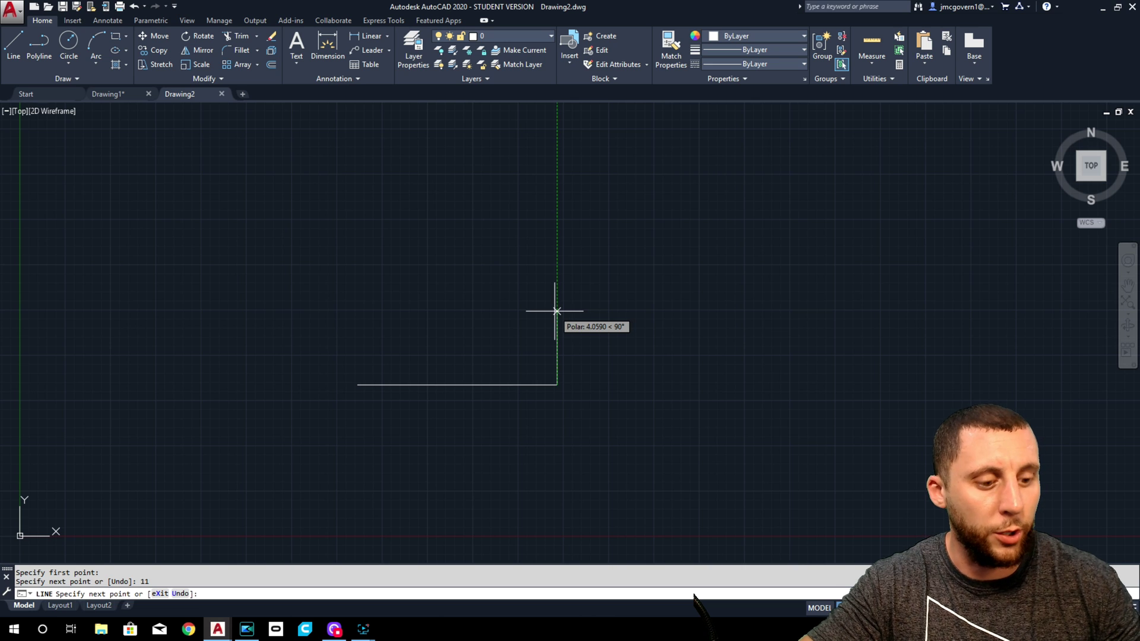
text(8.25)
key(Return)
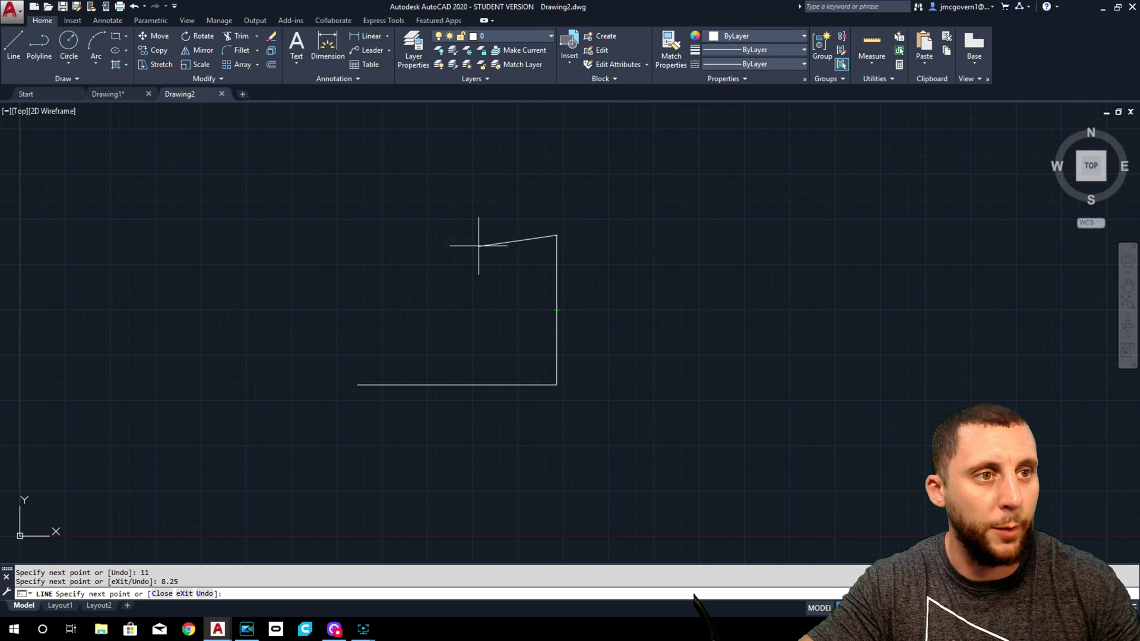
text(11)
key(Return)
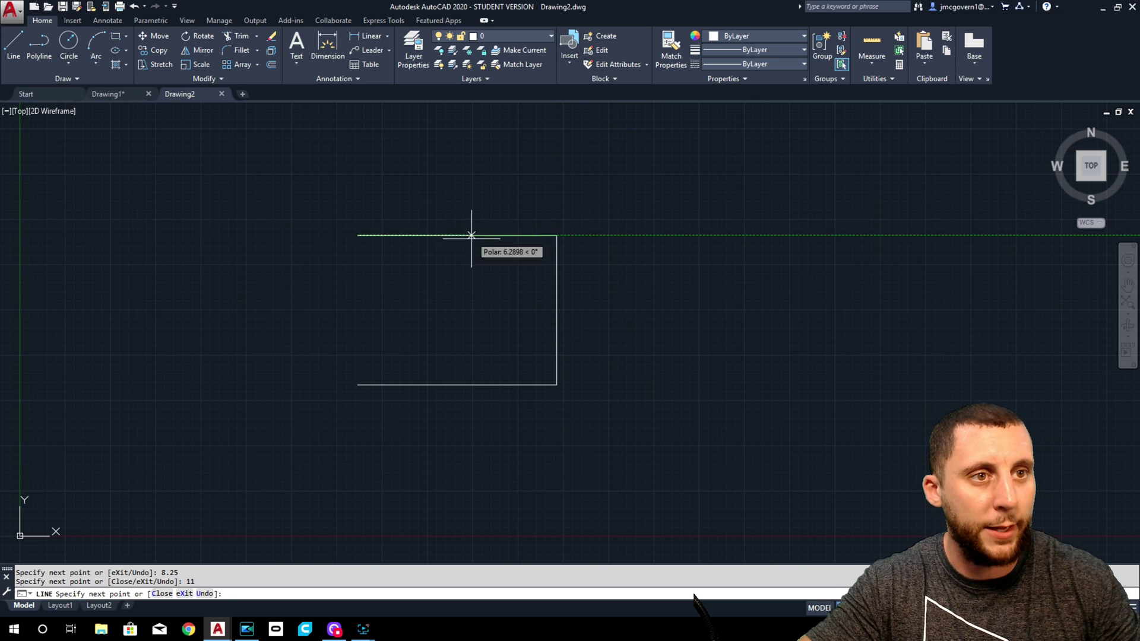
click(359, 385)
key(Escape)
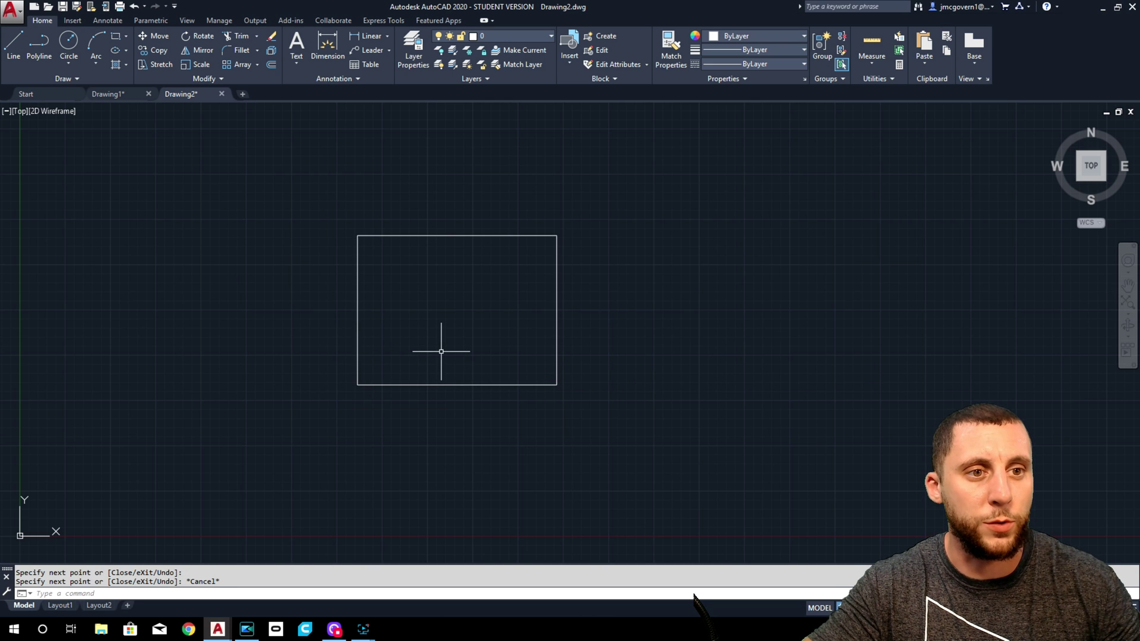
click(271, 67)
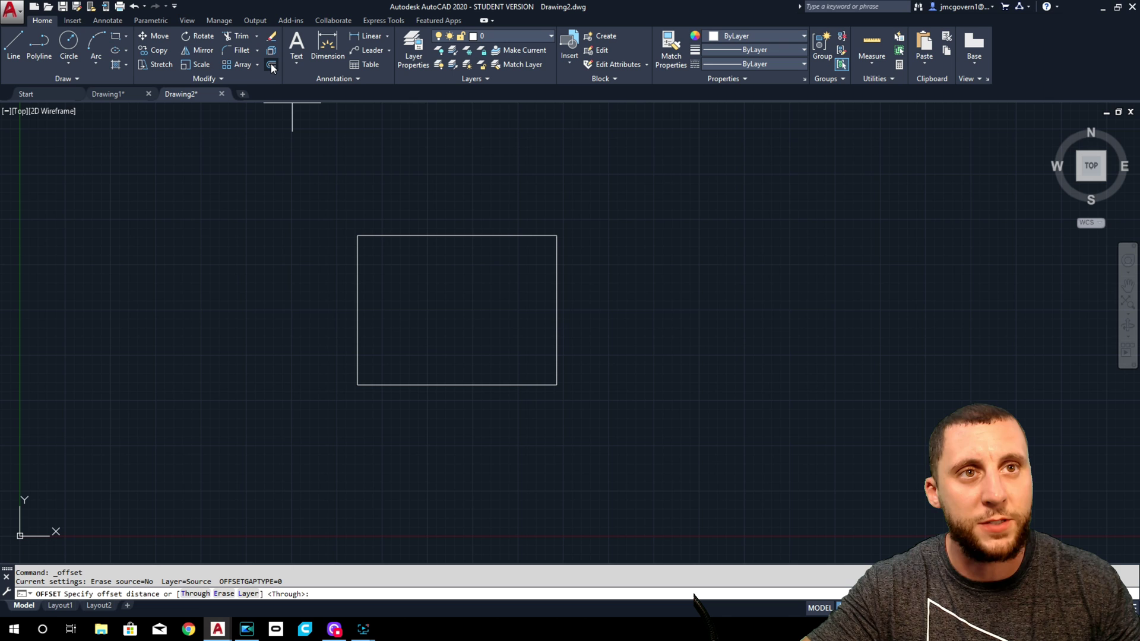
text(1)
key(Return)
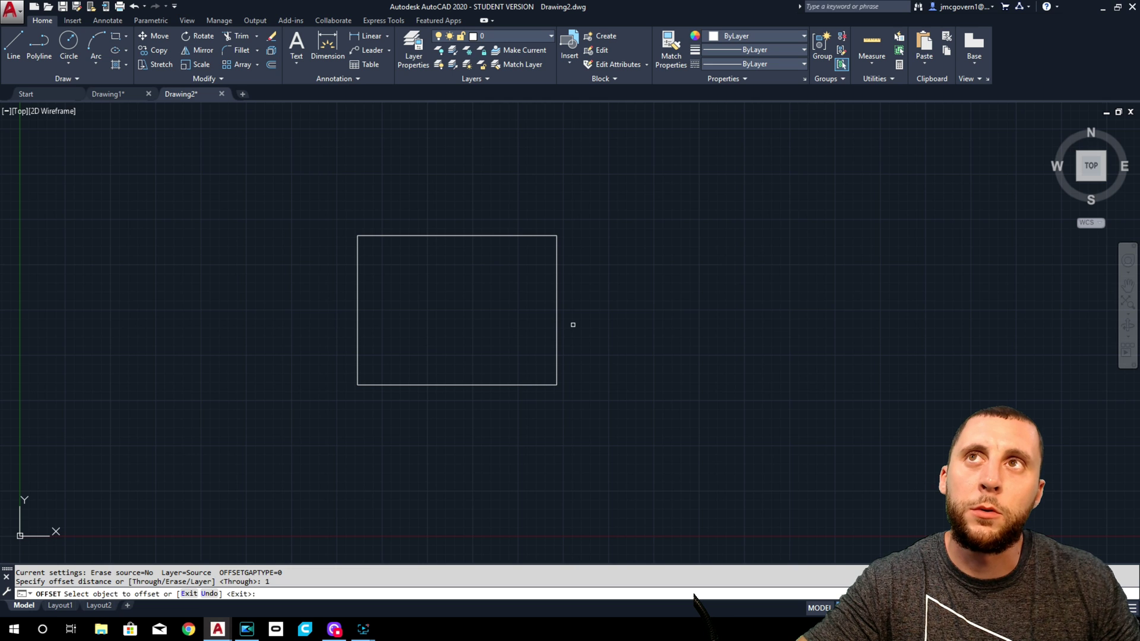
key(Return)
Step: Offset the rectangle's right edge inward by 1.5 units
key(Return)
text(1.)
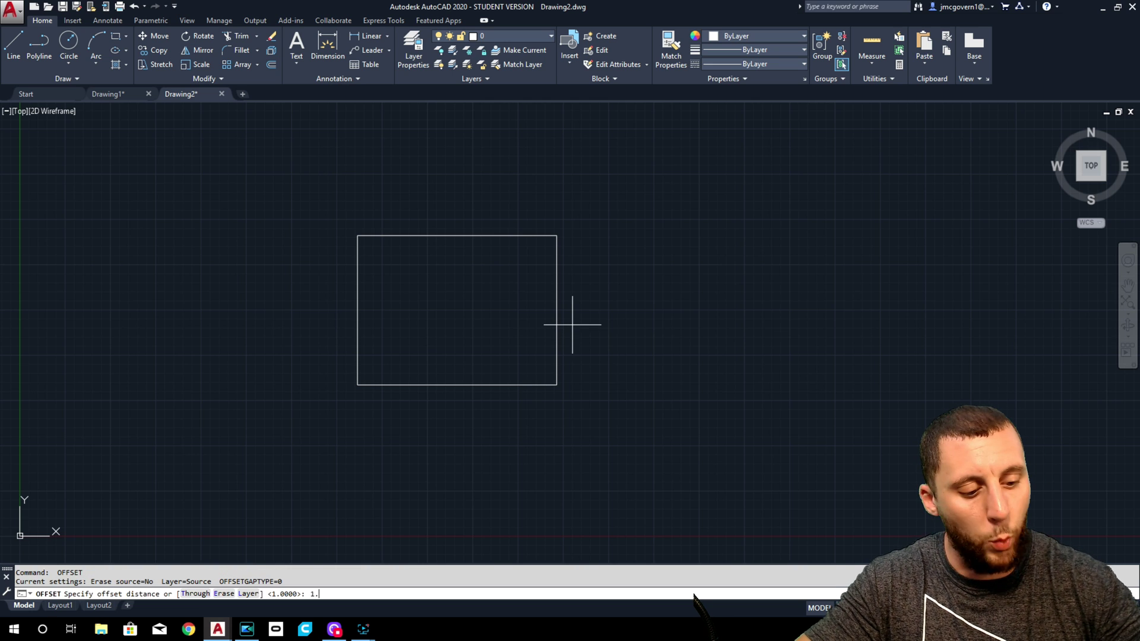
text(5)
key(Return)
click(556, 321)
click(539, 321)
key(Escape)
Step: Select all the lines of the rectangle and set their lineweight to 1.00 mm
scroll(539, 320, up, 2)
scroll(539, 321, up, 1)
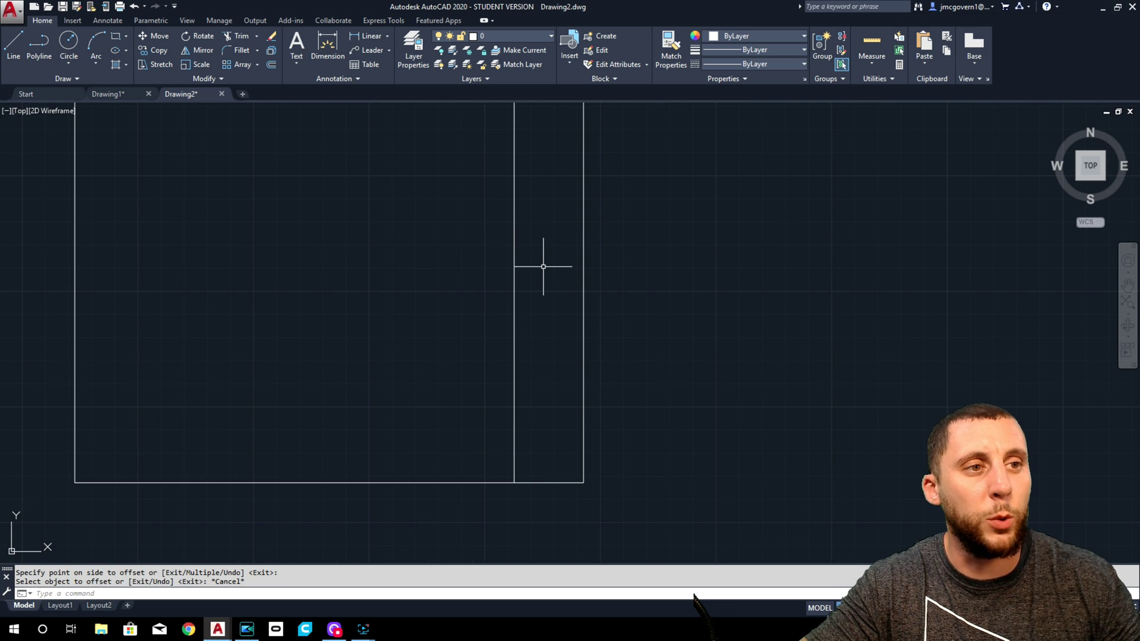
scroll(543, 267, down, 1)
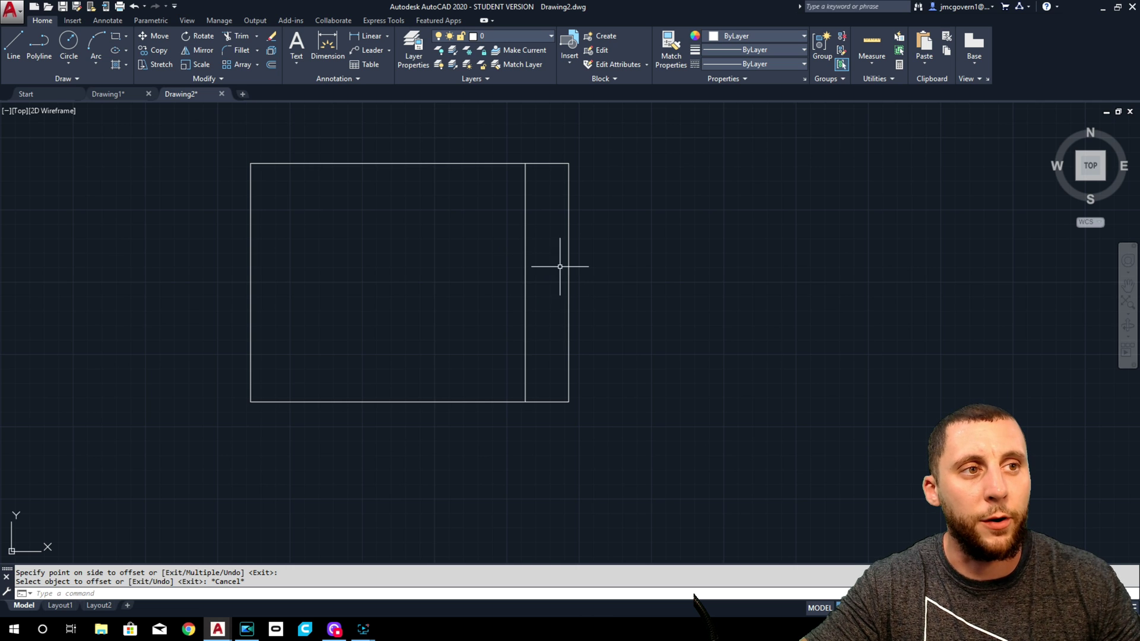
click(587, 145)
click(241, 415)
click(744, 49)
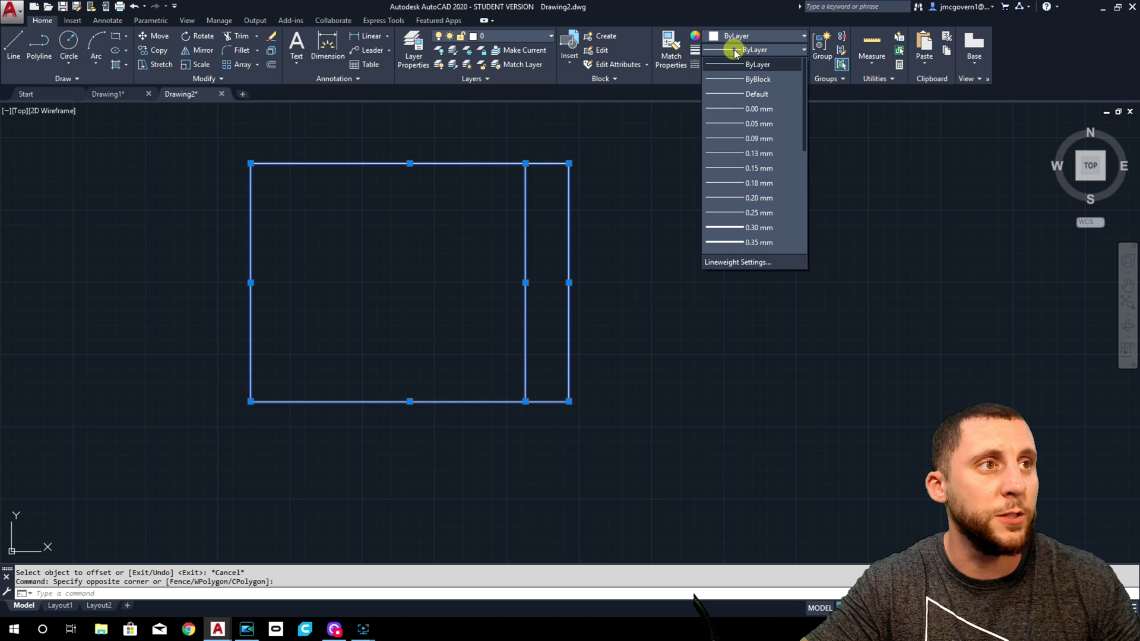
scroll(756, 118, down, 4)
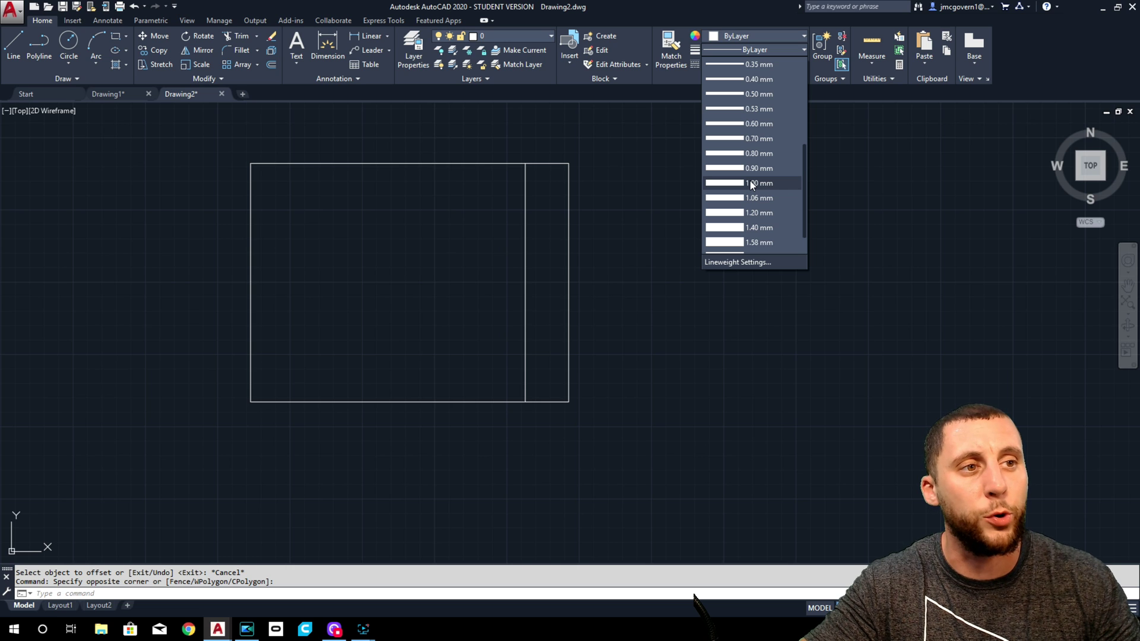
click(750, 183)
key(ctrl+a)
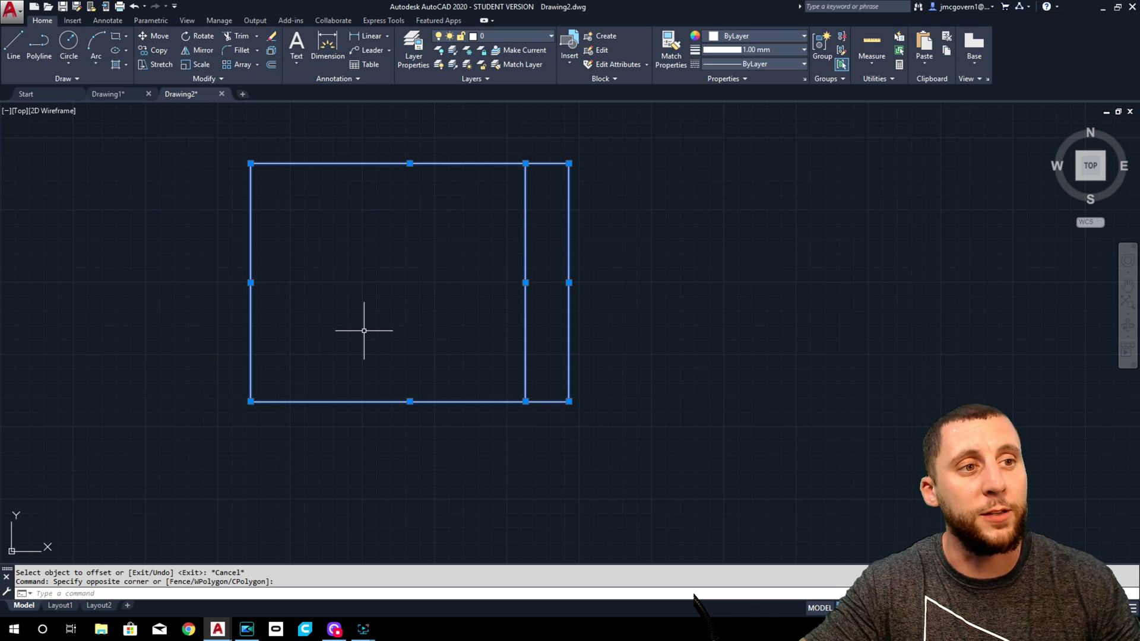
Step: Turn on the lineweight display for the drawing and clear the selection
click(1134, 609)
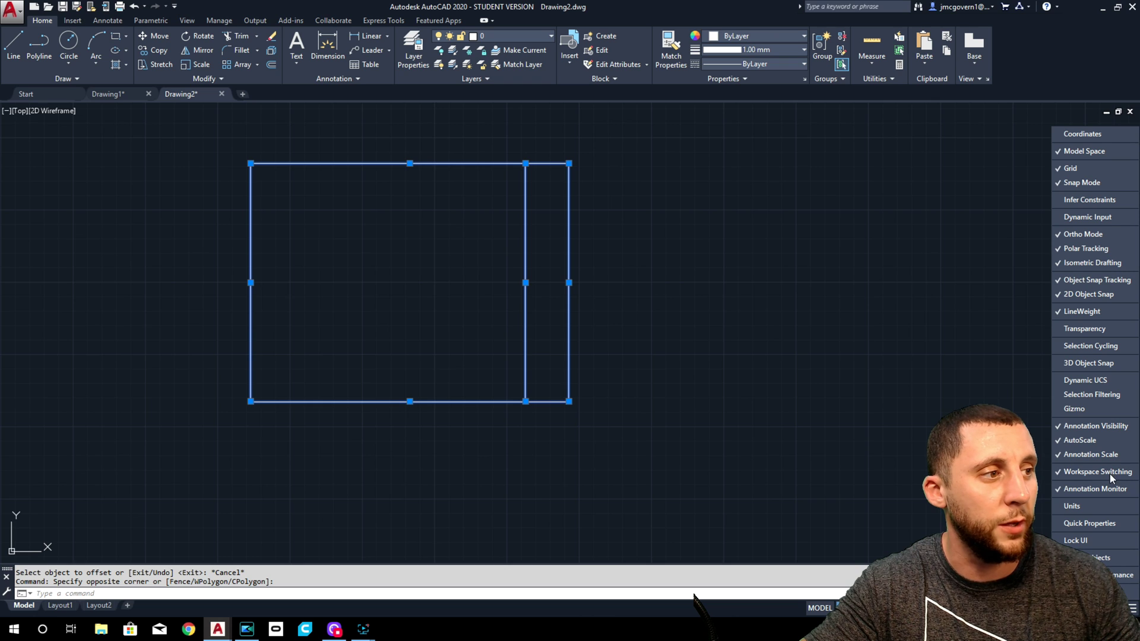
click(1086, 322)
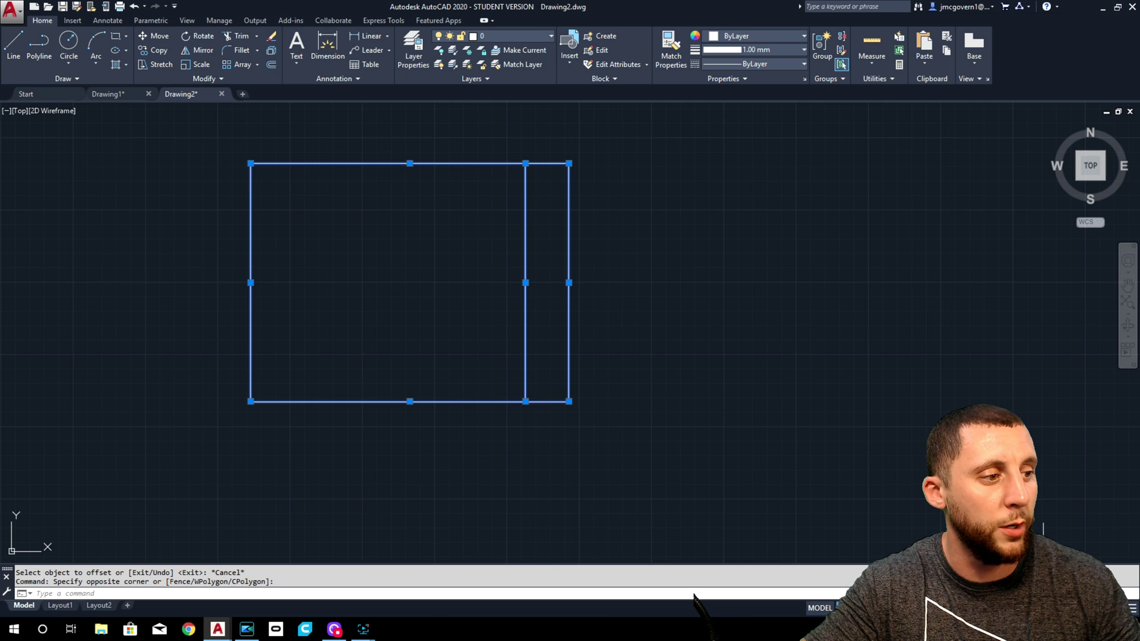
click(1119, 608)
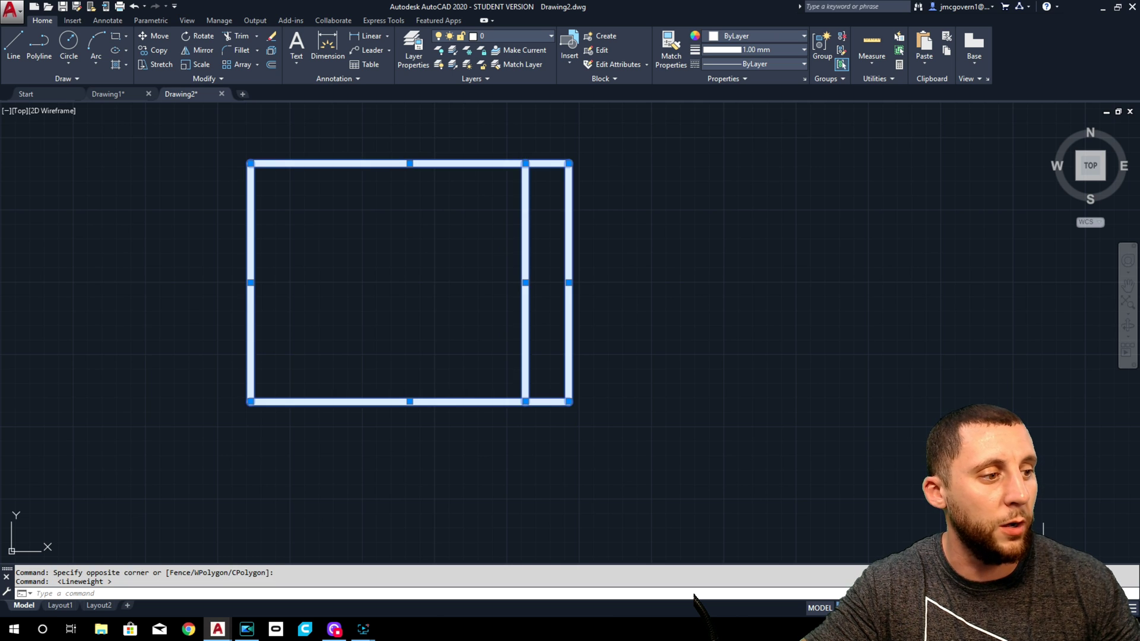
key(Escape)
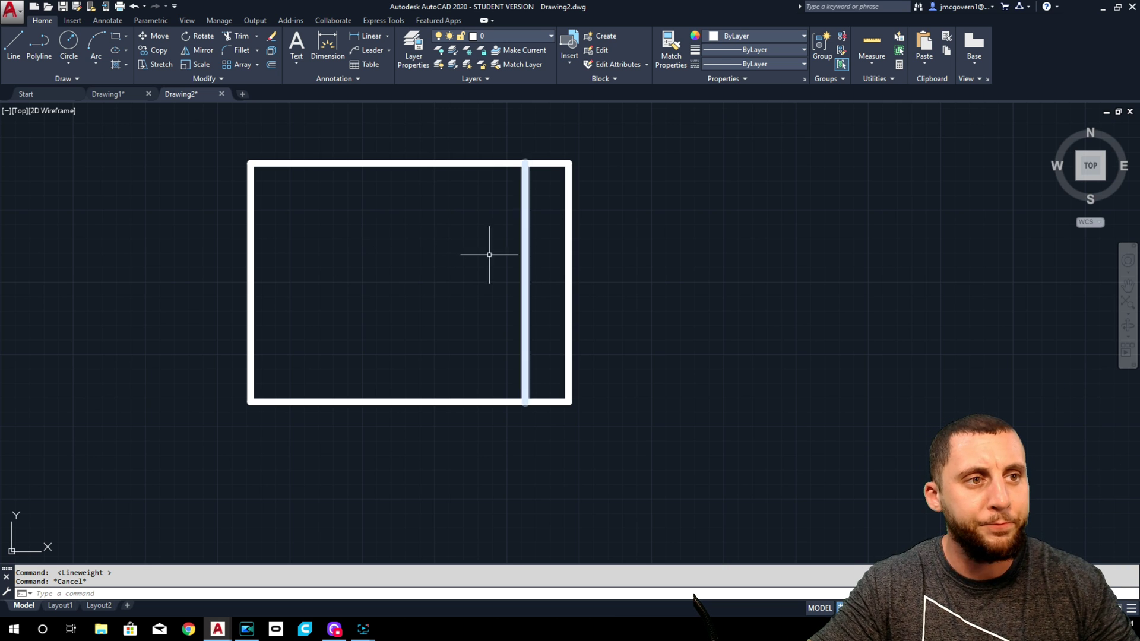
Step: Offset the rectangle's right edge inward by 0.5 units, and offset the resulting line inward by another 0.5 units
click(271, 66)
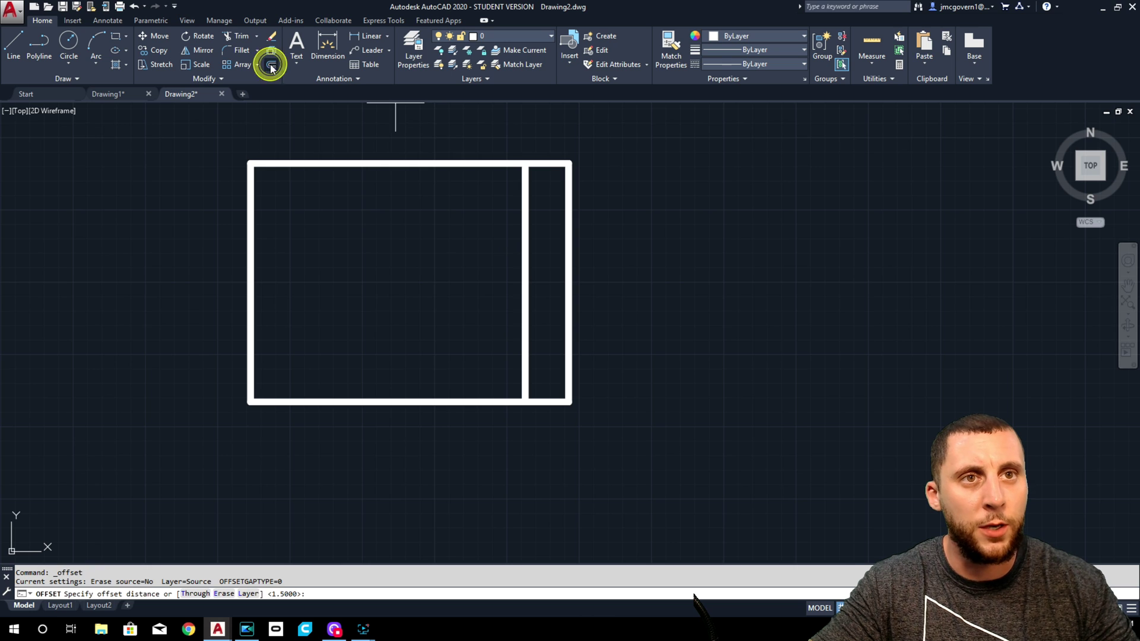
text(.5)
key(Return)
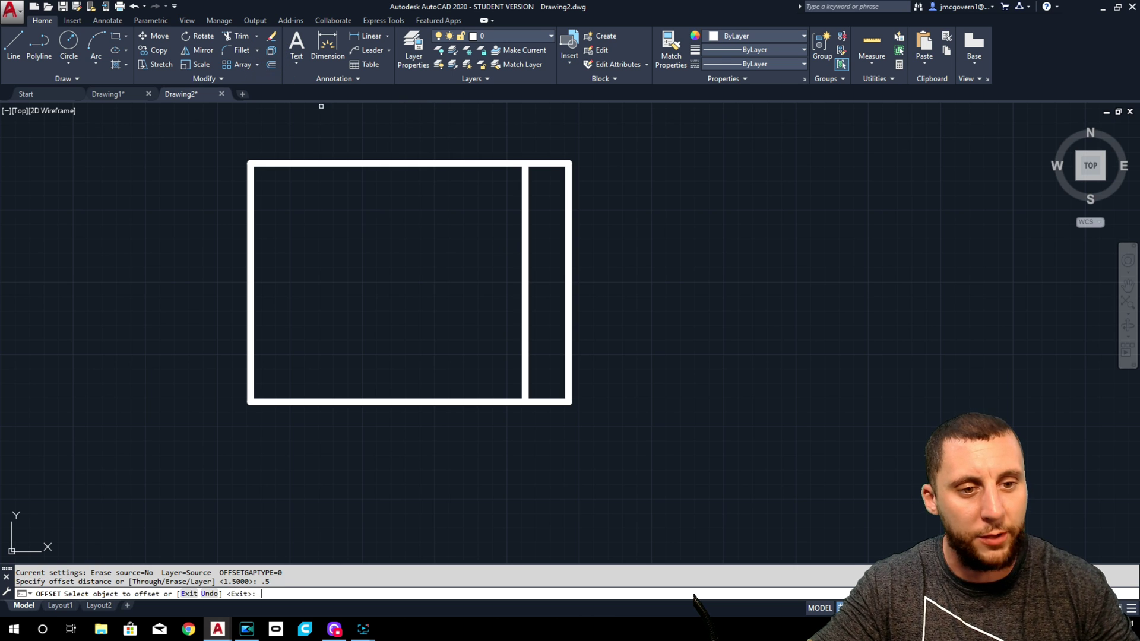
click(564, 272)
click(550, 272)
click(554, 271)
click(544, 272)
click(544, 272)
scroll(543, 271, up, 8)
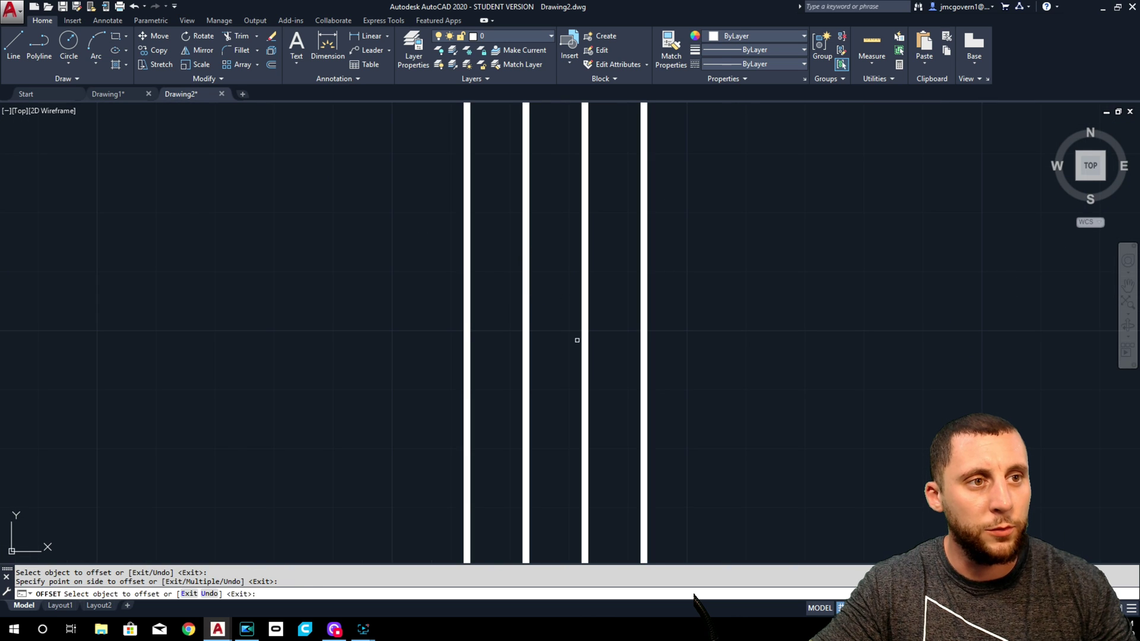
key(Escape)
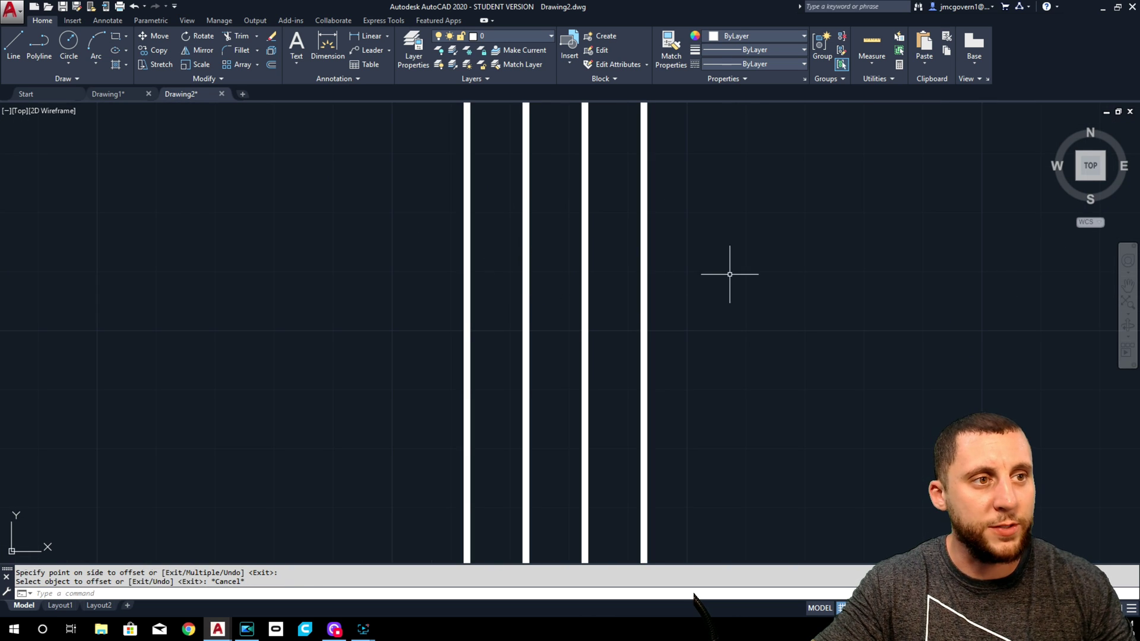
scroll(737, 275, down, 7)
middle_drag(763, 283, 703, 319)
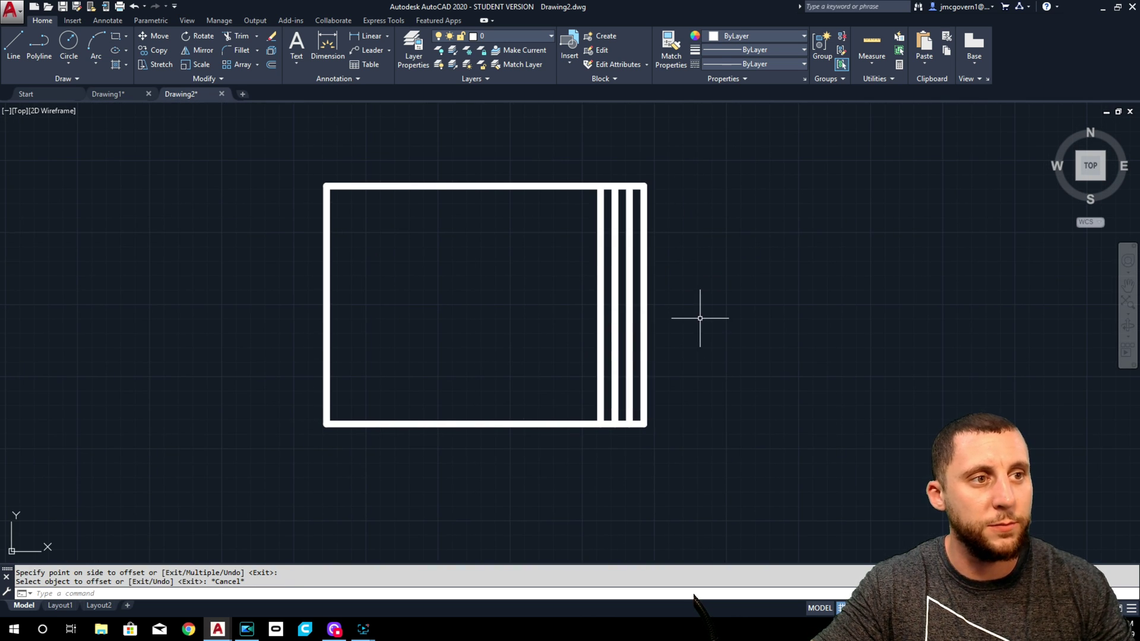
click(13, 43)
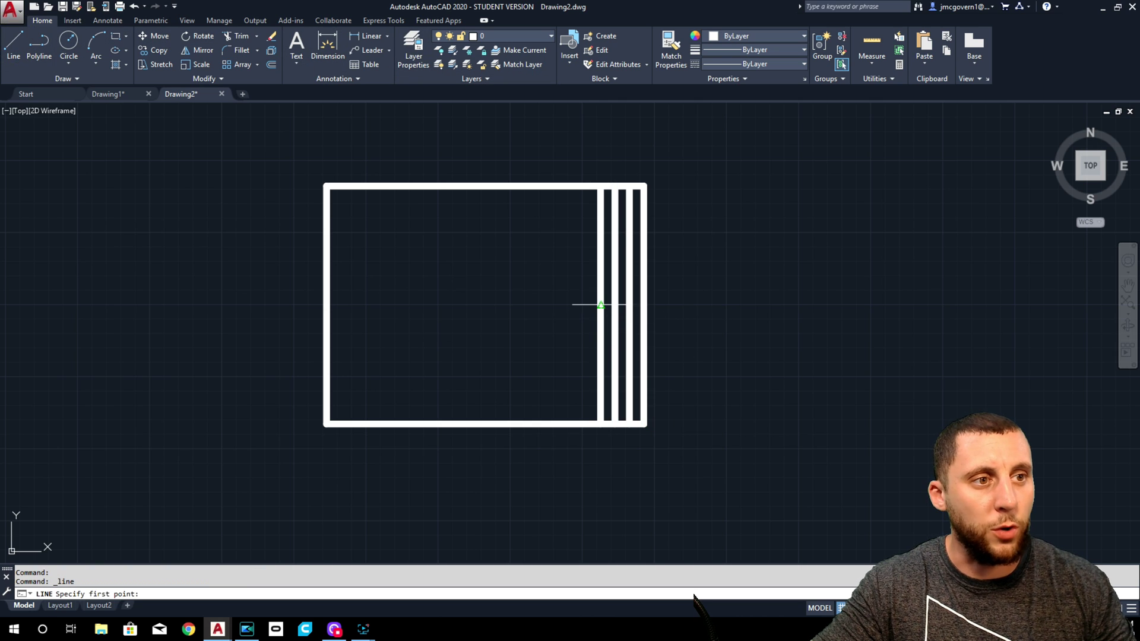
key(Escape)
Step: Erase the innermost vertical line, the one 1.5 units from the rectangle's right edge
scroll(705, 349, up, 2)
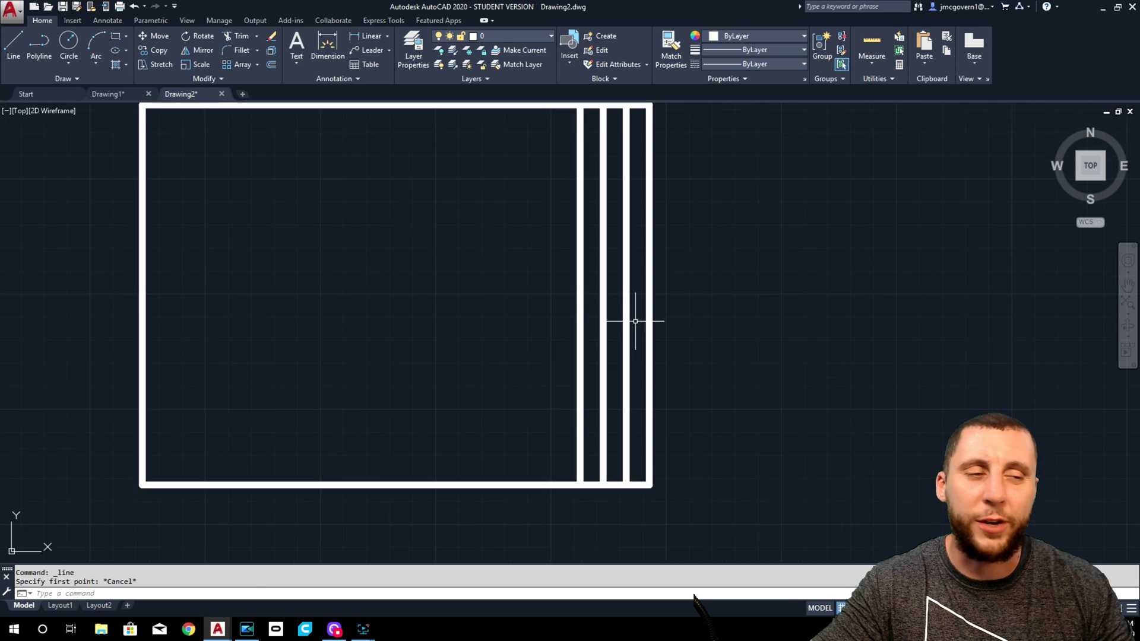
click(590, 298)
click(552, 315)
key(Delete)
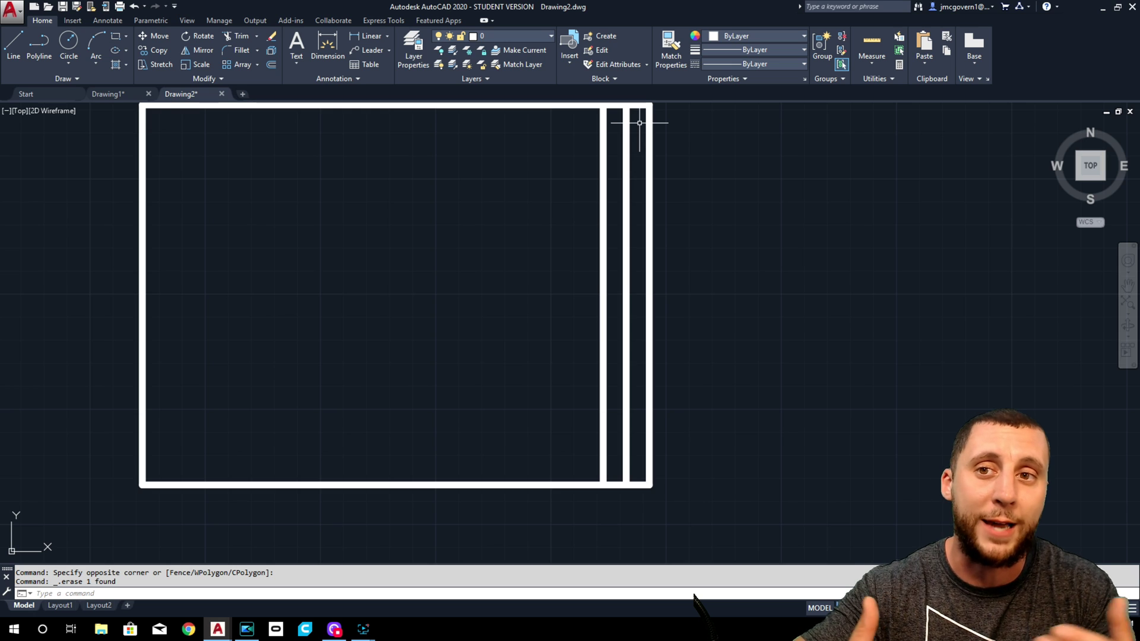
Step: Draw a short horizontal line connecting the midpoints of the two inner vertical lines
click(17, 41)
click(606, 295)
key(Escape)
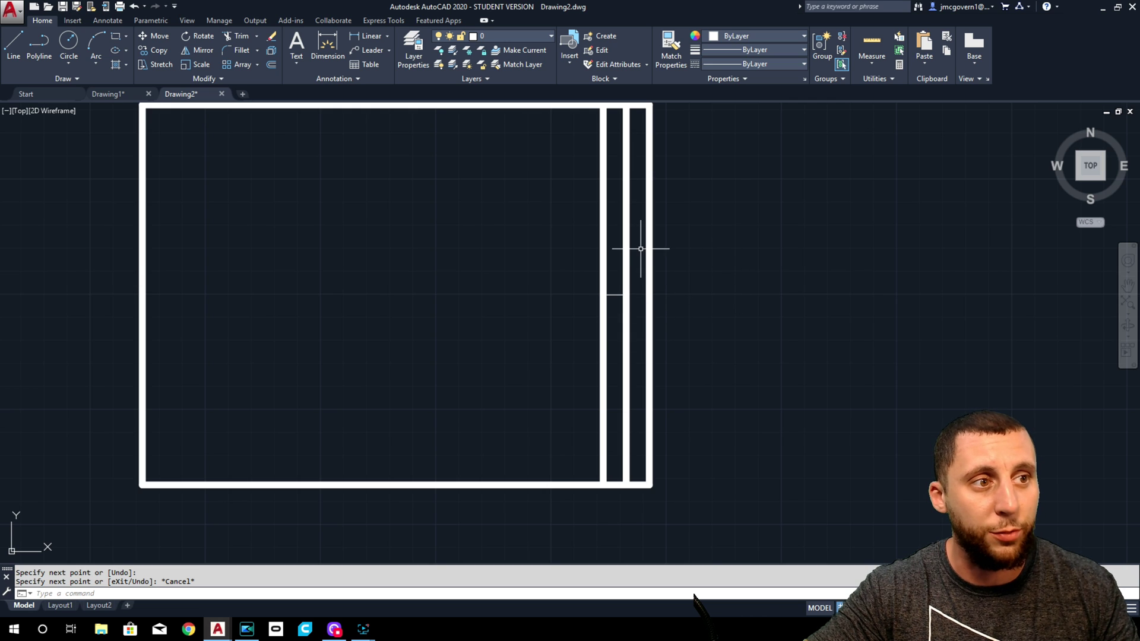
Step: Switch to the Calculator, divide 8.25 by 3, and close it again
key(Escape)
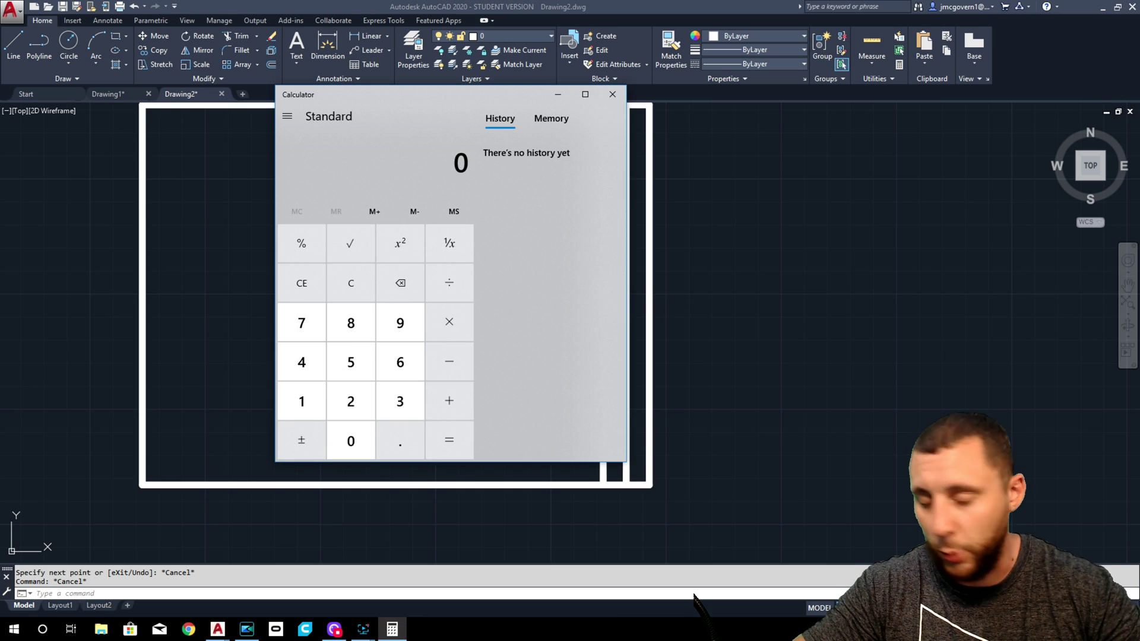
text(8.25/3)
key(Return)
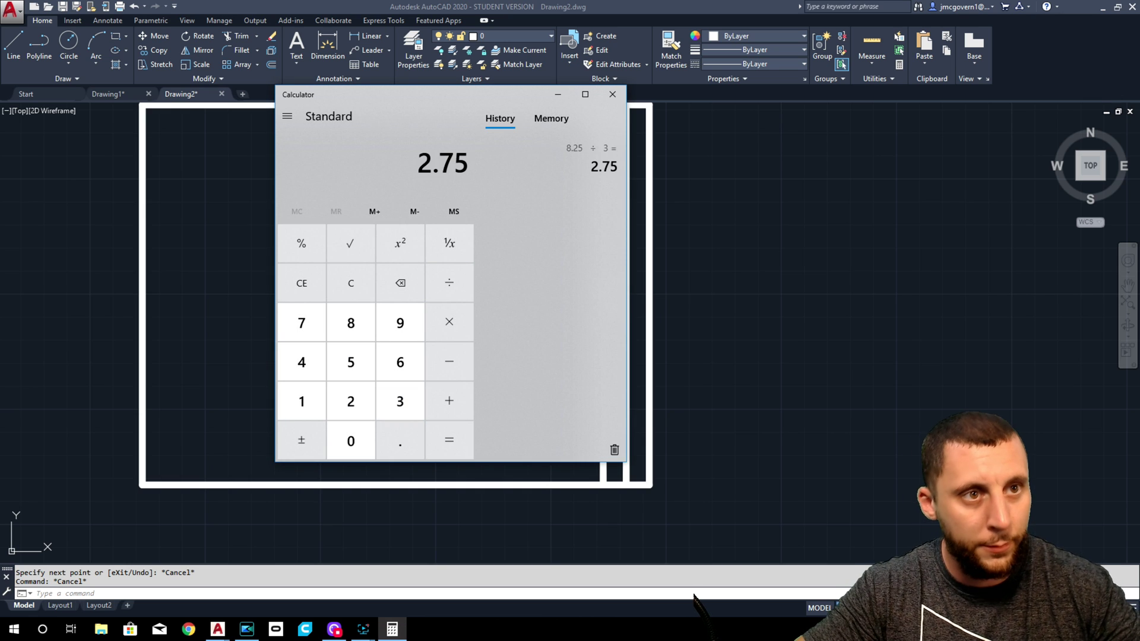
click(613, 95)
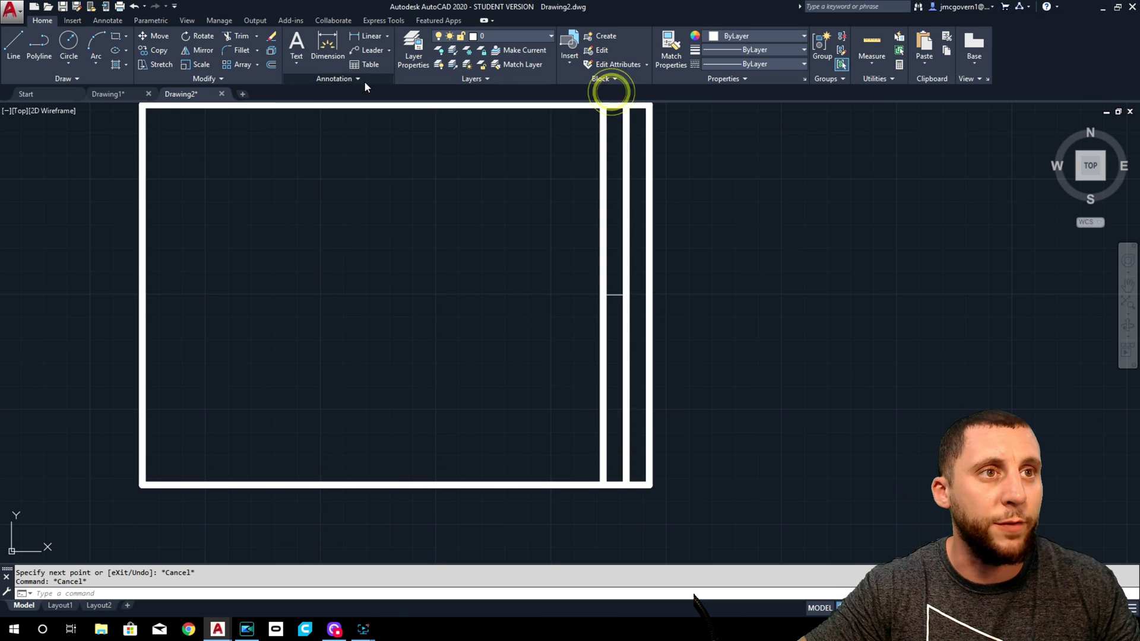
Step: Offset the border's bottom edge upward by 2.75 units, and offset the resulting line upward by another 2.75 units
click(273, 63)
text(2.75)
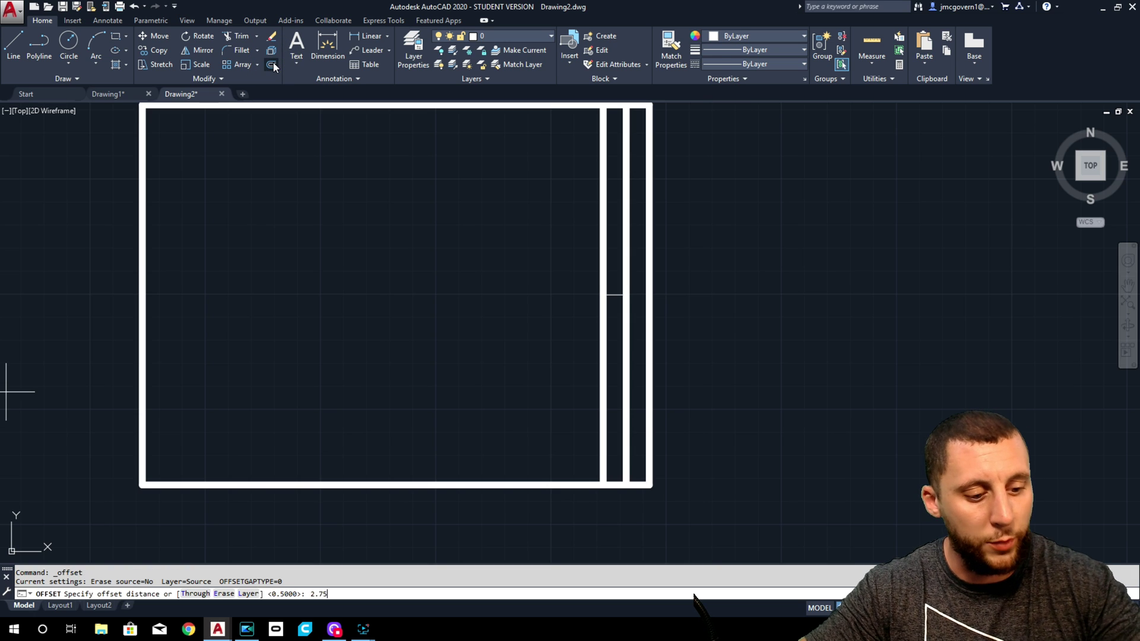
key(Return)
click(584, 482)
click(570, 387)
click(559, 358)
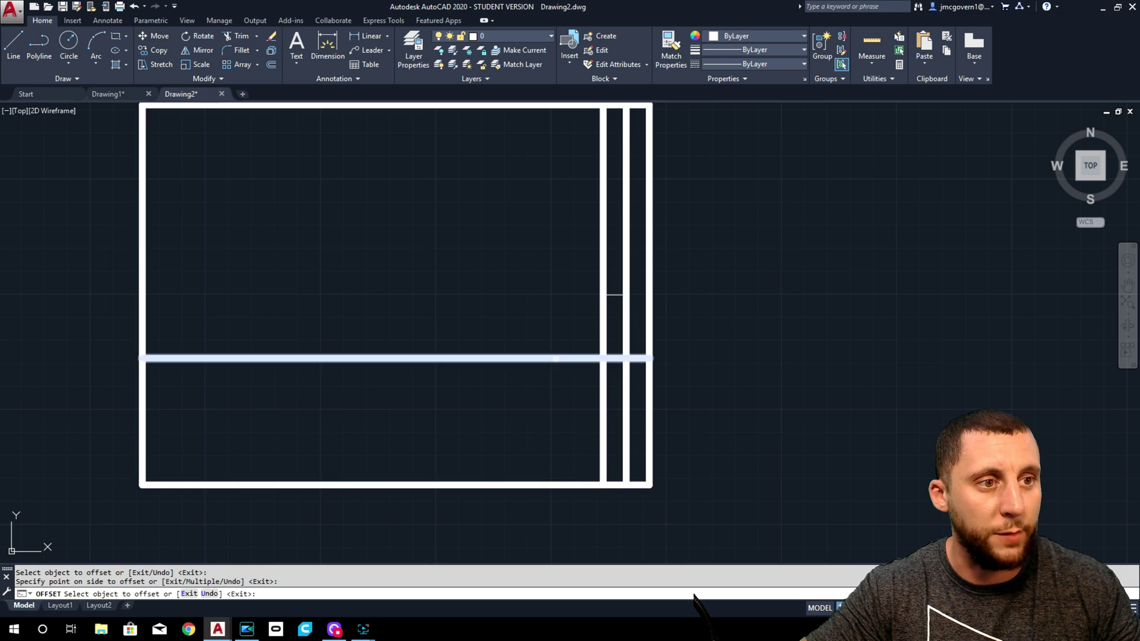
click(538, 265)
key(Escape)
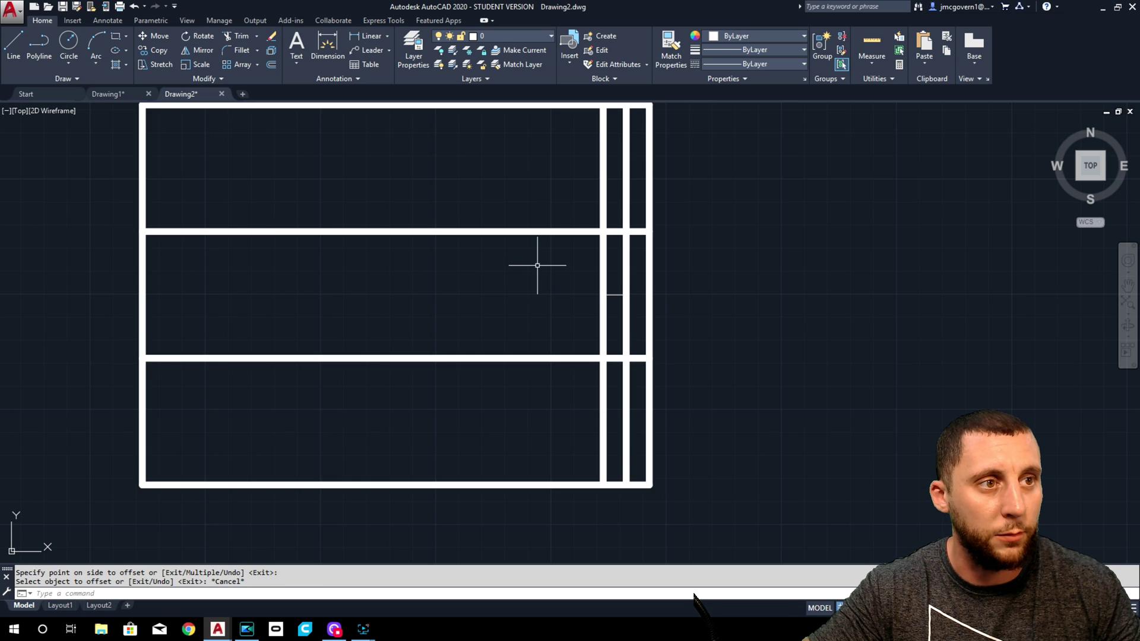
Step: Trim the two new horizontal lines back to the outer inner vertical line, keeping only their segments in the rightmost strip
text(tr)
key(Return)
click(623, 249)
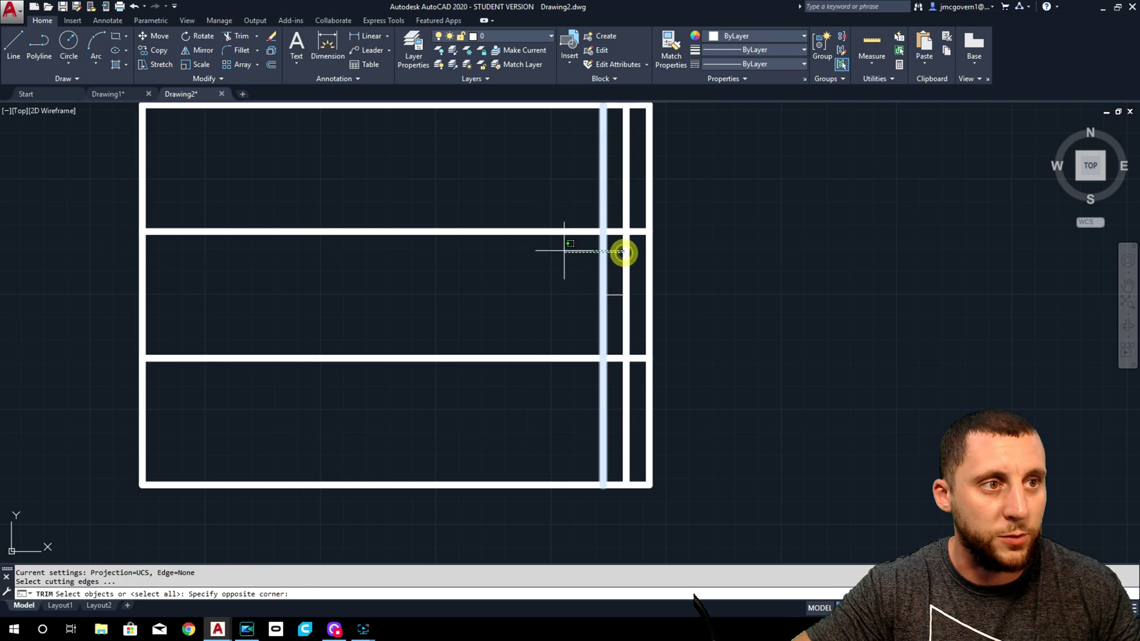
click(628, 257)
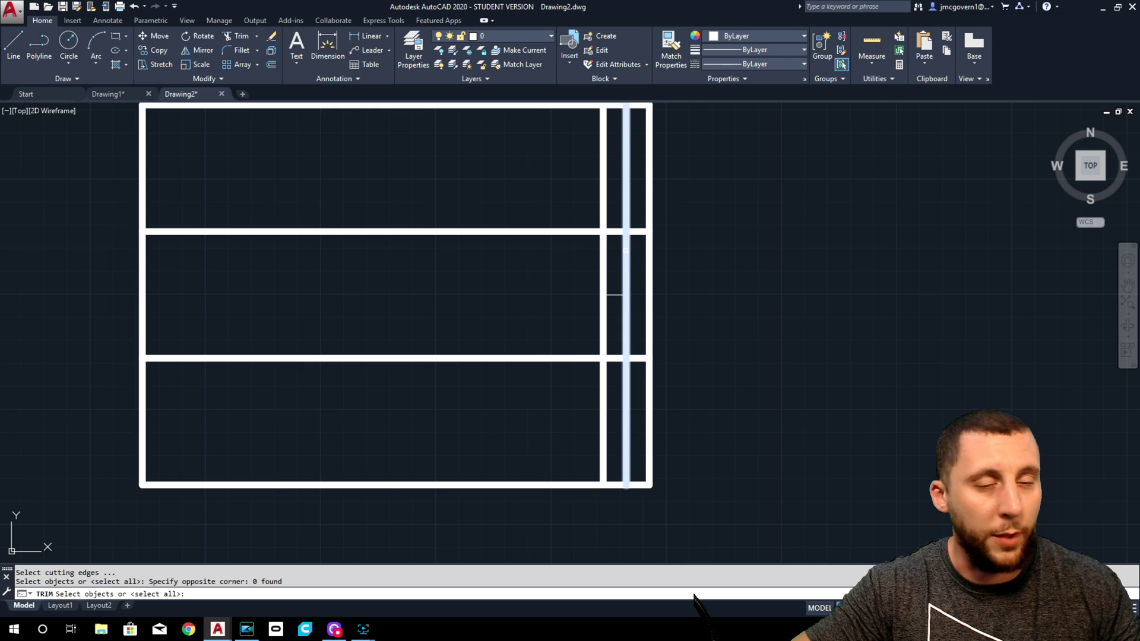
click(625, 250)
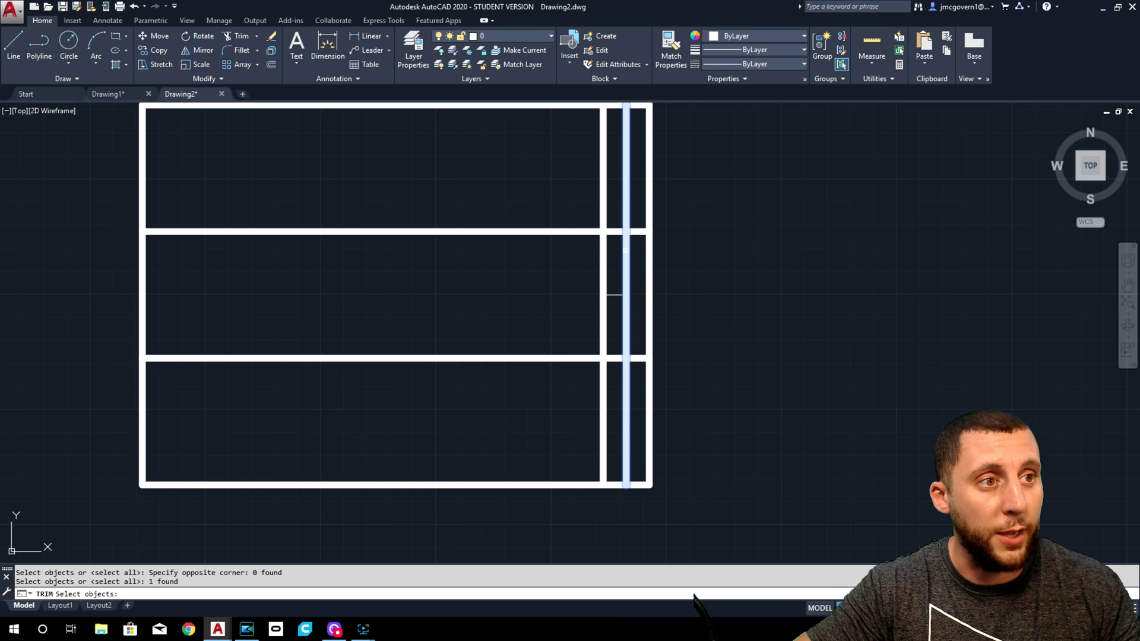
key(Return)
click(542, 203)
click(460, 383)
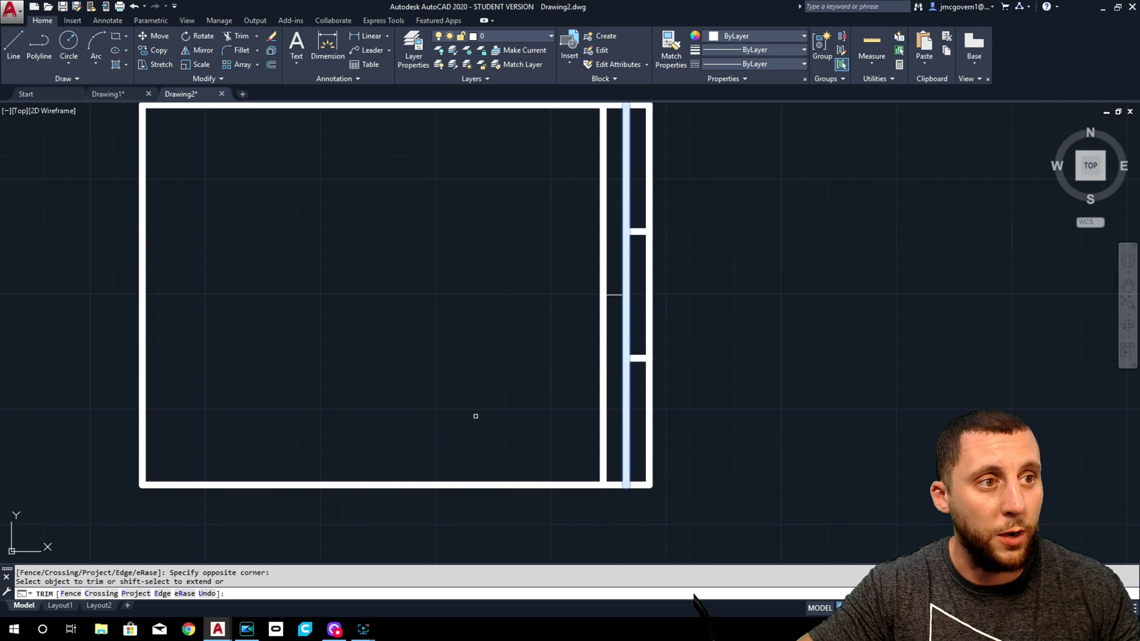
key(Escape)
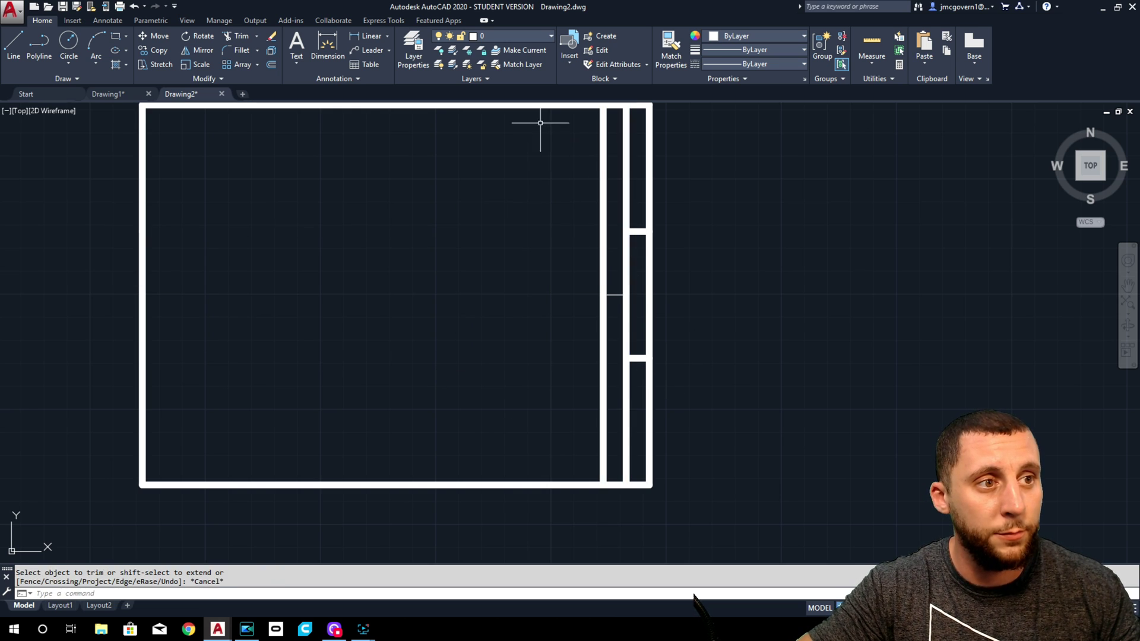
Step: Match the thin horizontal divider's properties to those of the thick upper divider in the rightmost strip
click(615, 295)
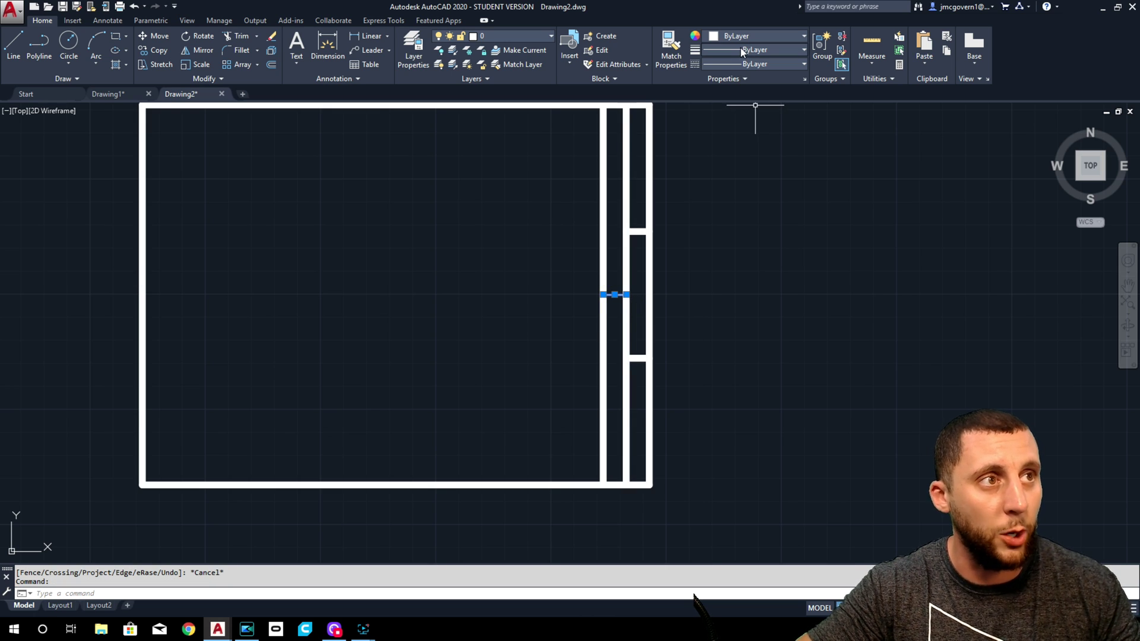
key(Escape)
click(666, 47)
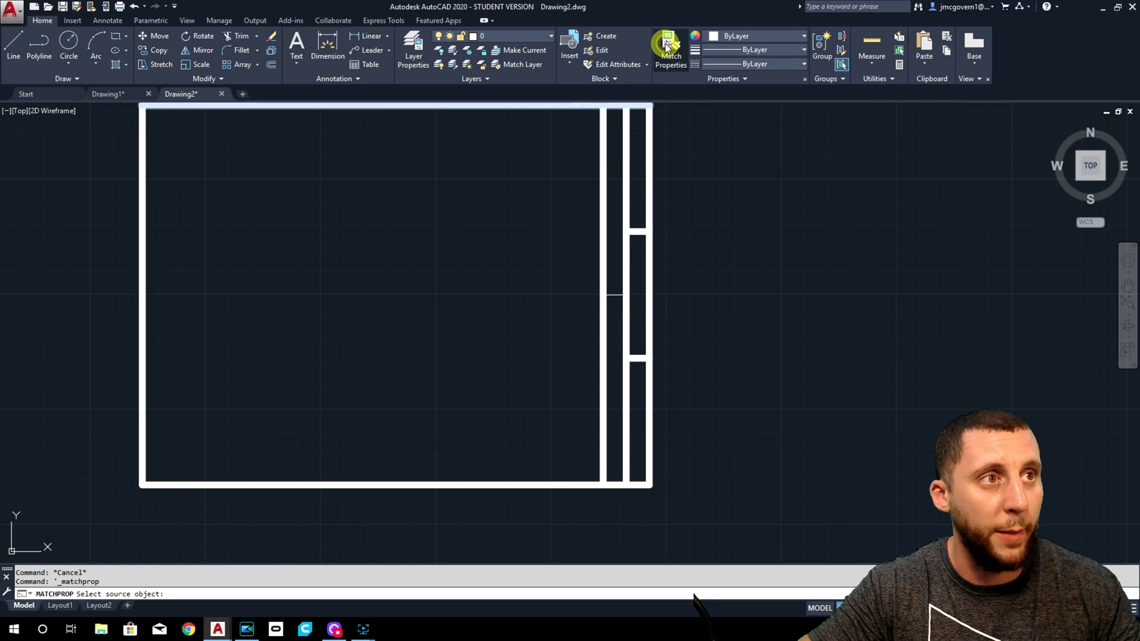
click(639, 231)
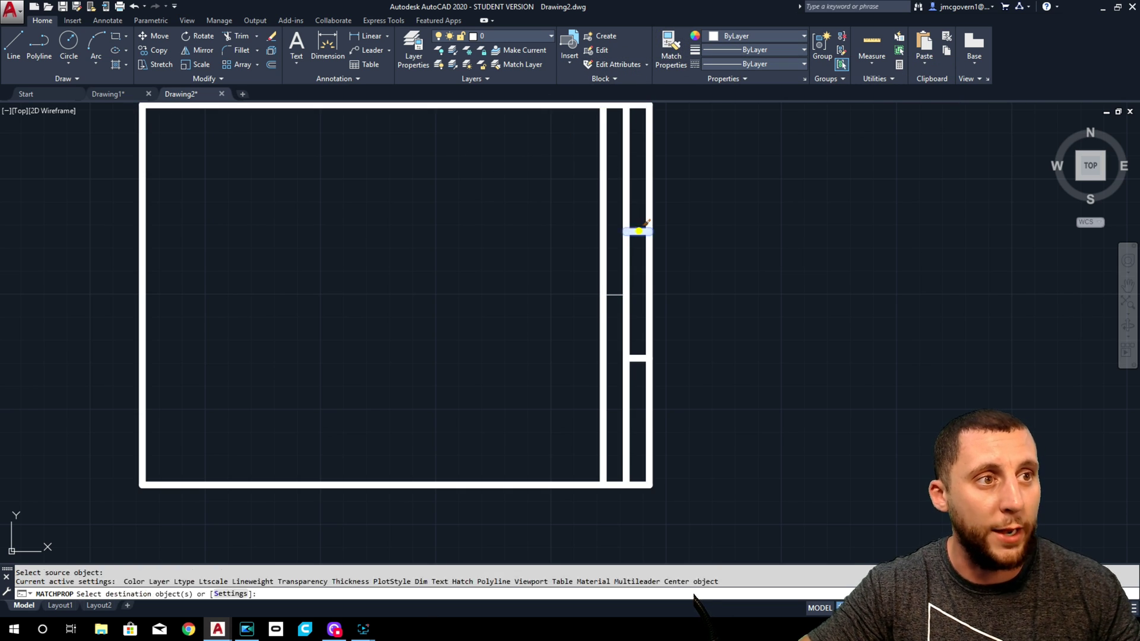
click(614, 294)
key(Escape)
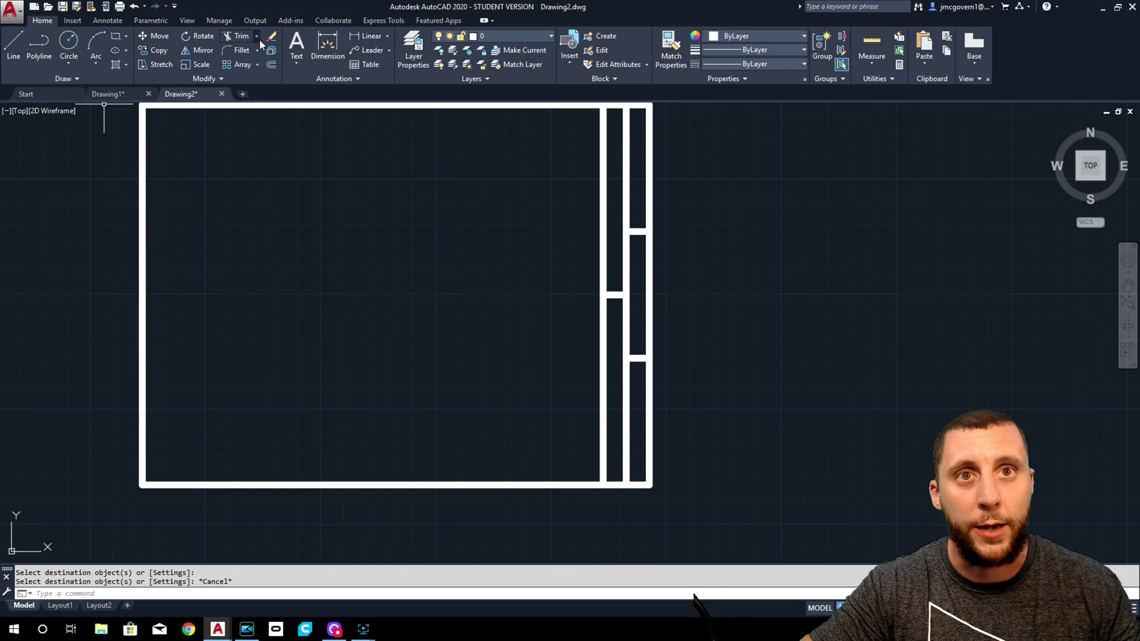
click(296, 62)
click(320, 108)
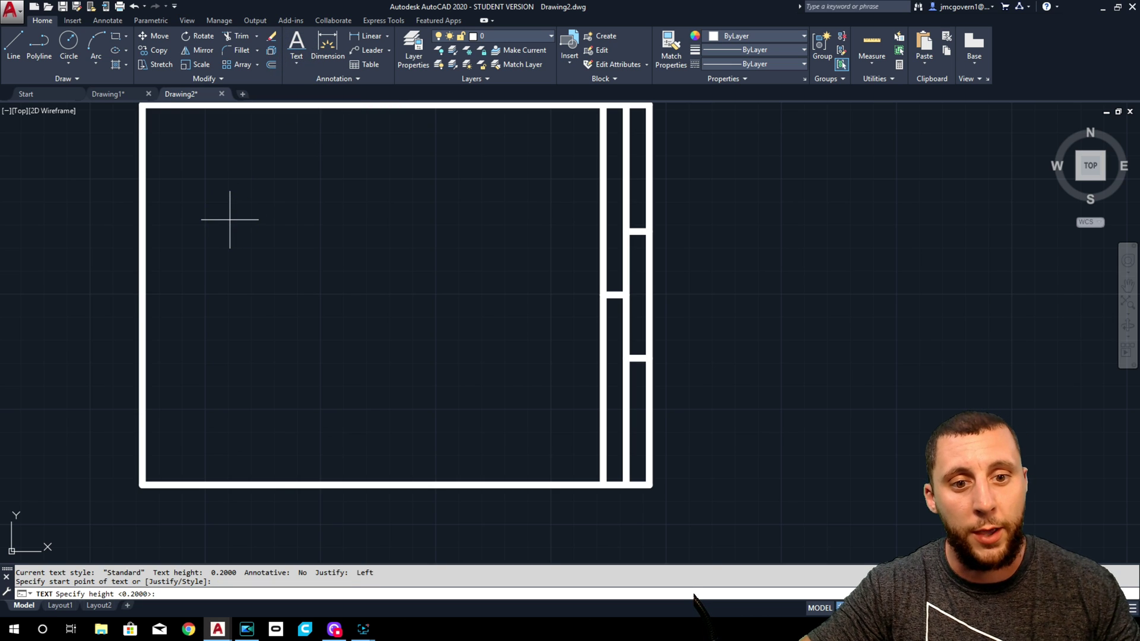
text(1/)
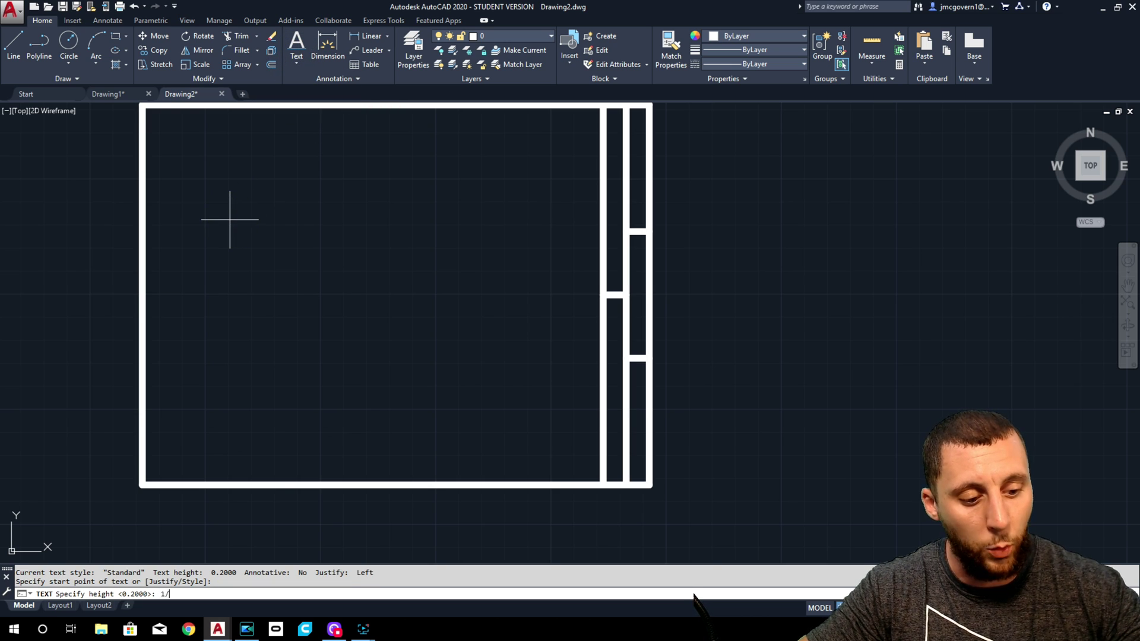
text(4)
key(Return)
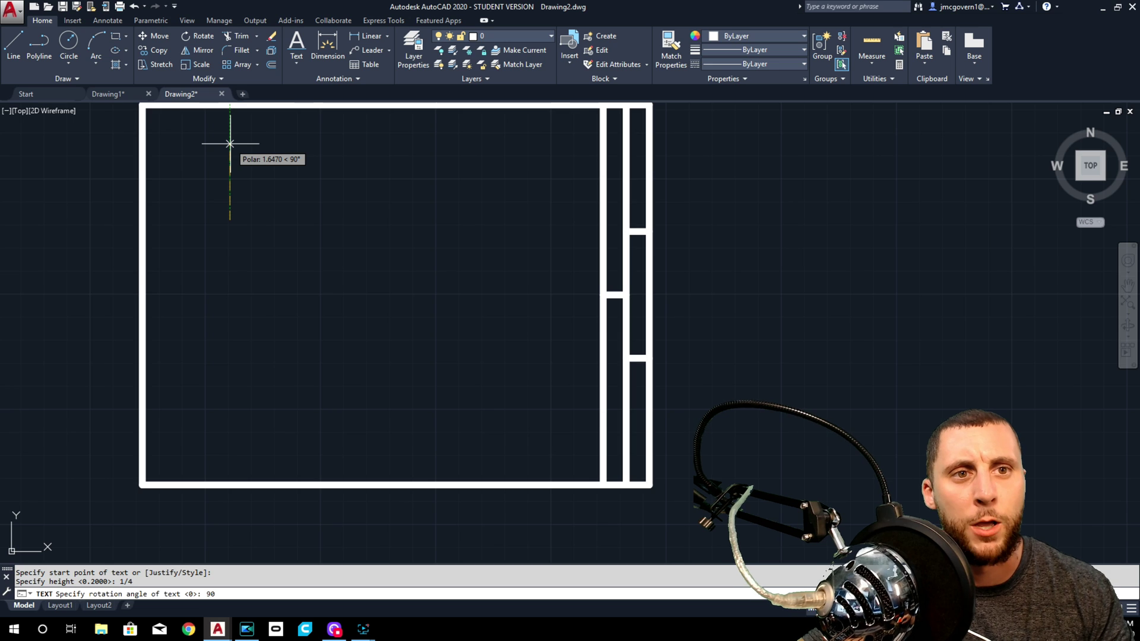
key(Escape)
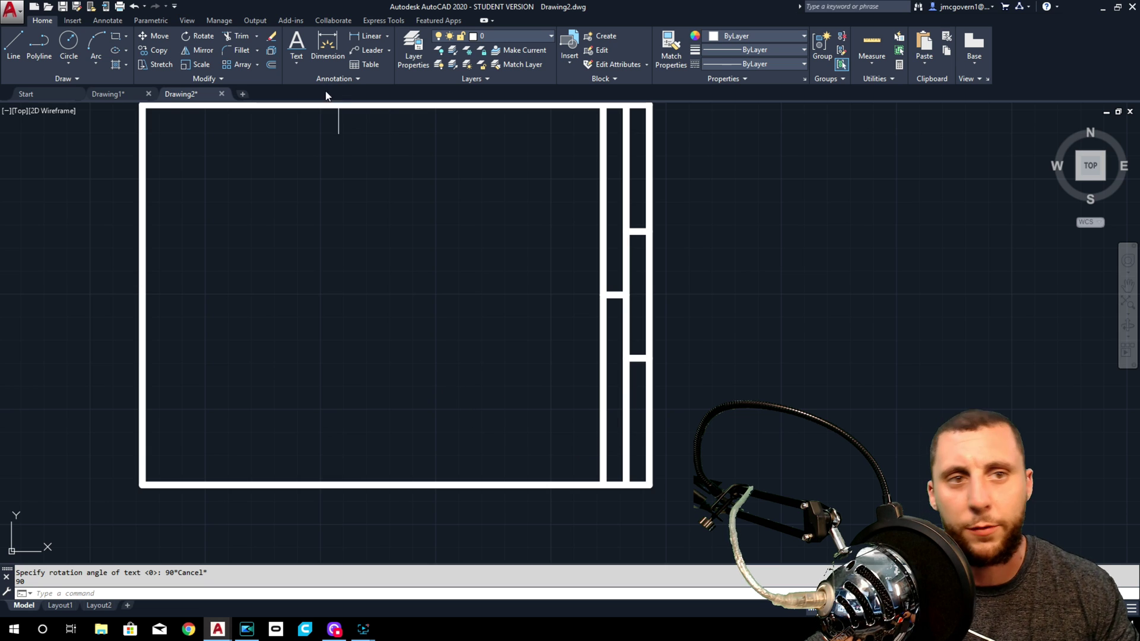
Step: Add single-line text inside the border with height 1/4 and rotation 90, reading "NAME:" followed by the drafter's name in capitals
click(299, 62)
click(323, 110)
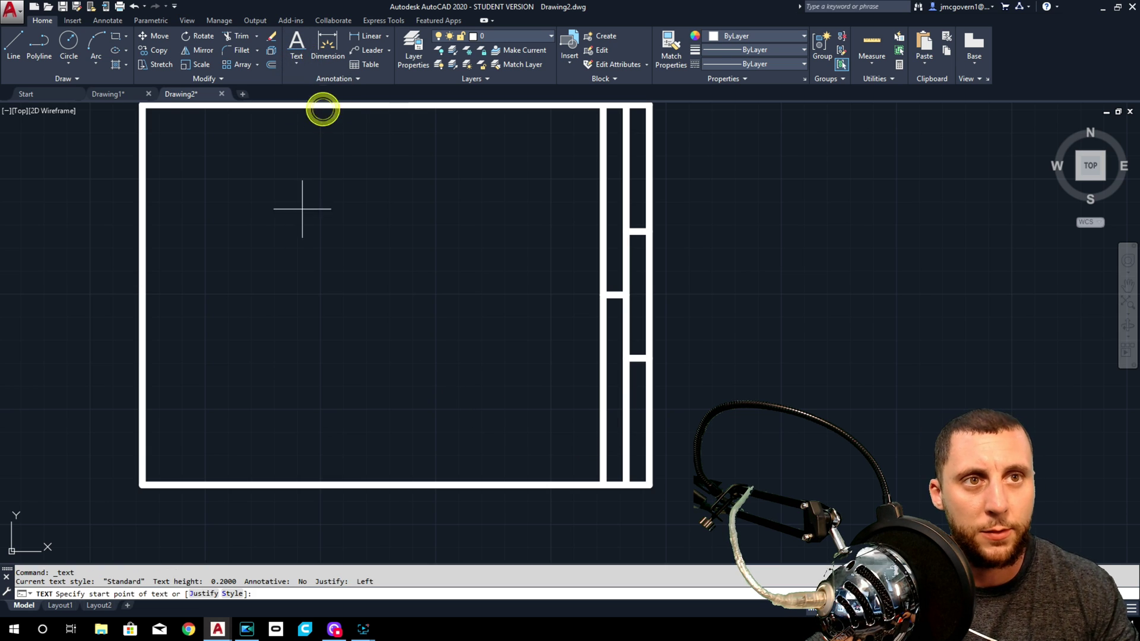
click(285, 247)
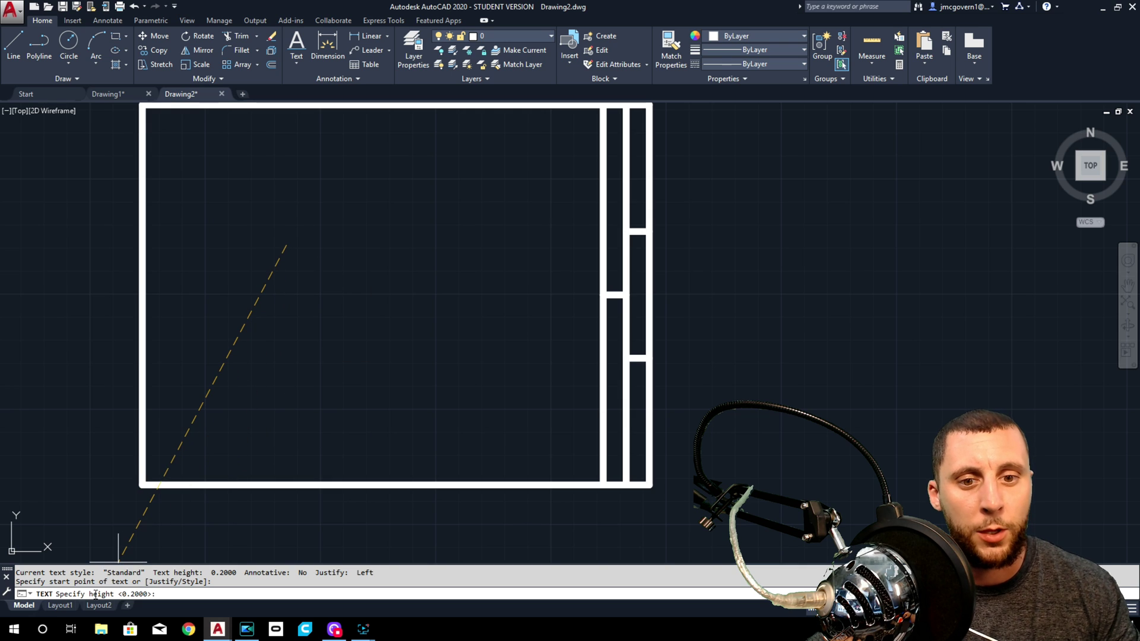
text(1/4)
key(Return)
text(90)
key(Return)
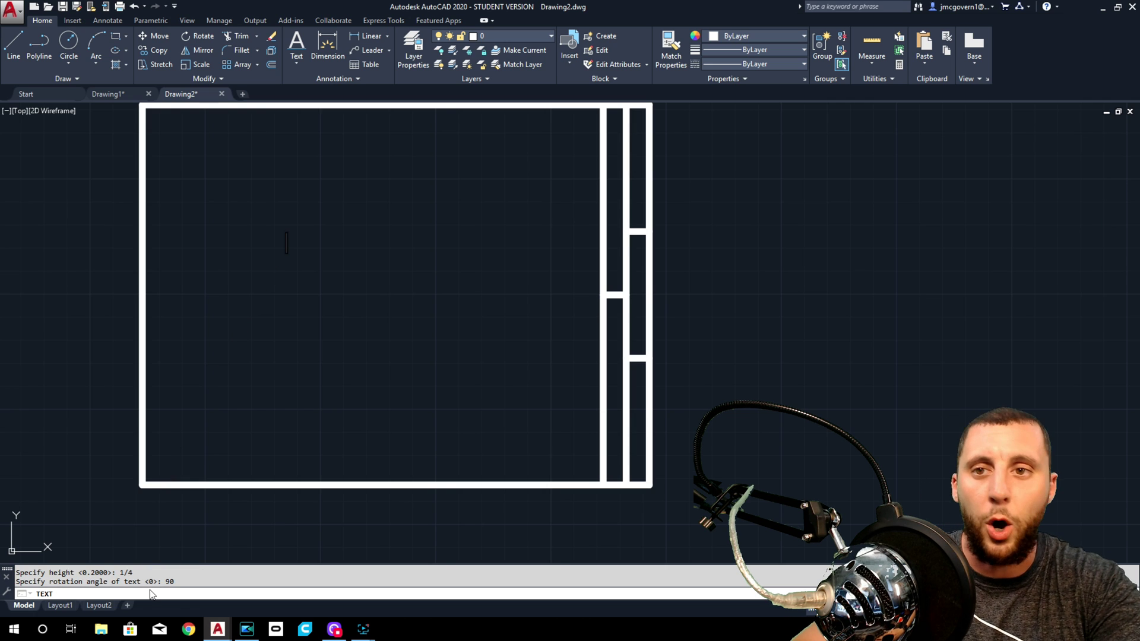
text(name)
text(AME: )
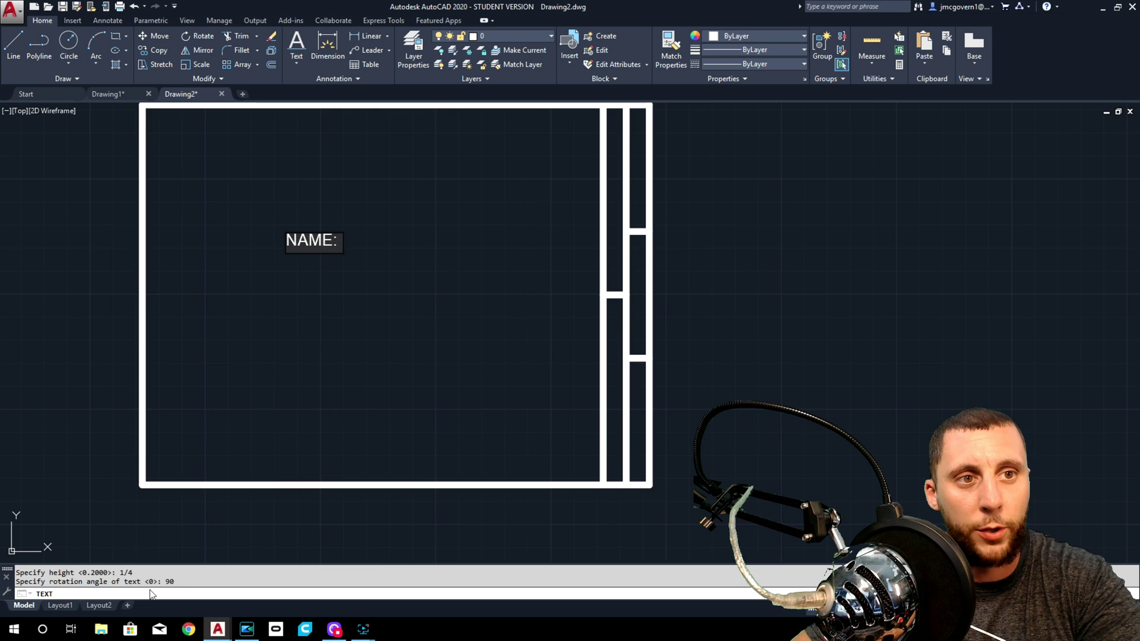
text(MR. MCGOVERN)
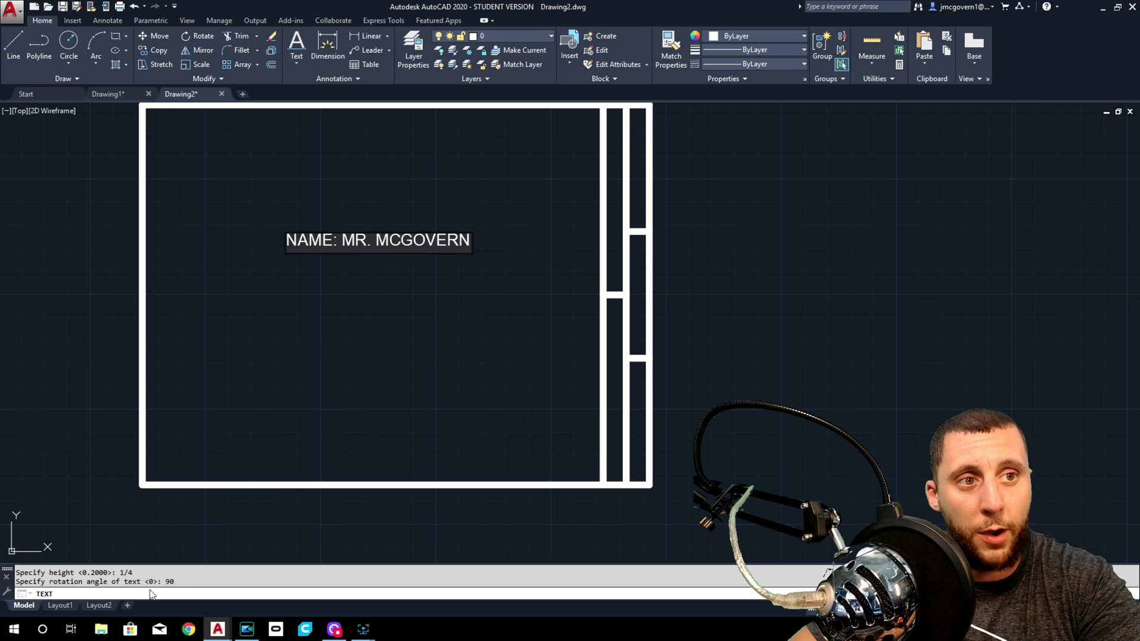
click(339, 368)
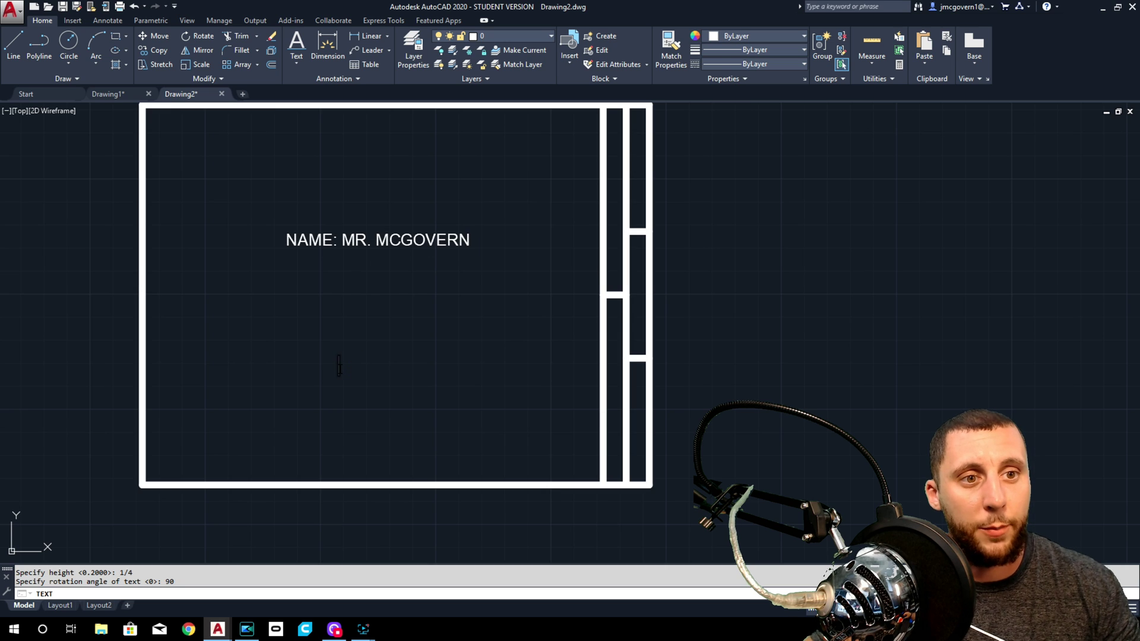
key(Escape)
Step: Move the name text to the open area beside the lower part of the divided strips
click(280, 205)
click(285, 241)
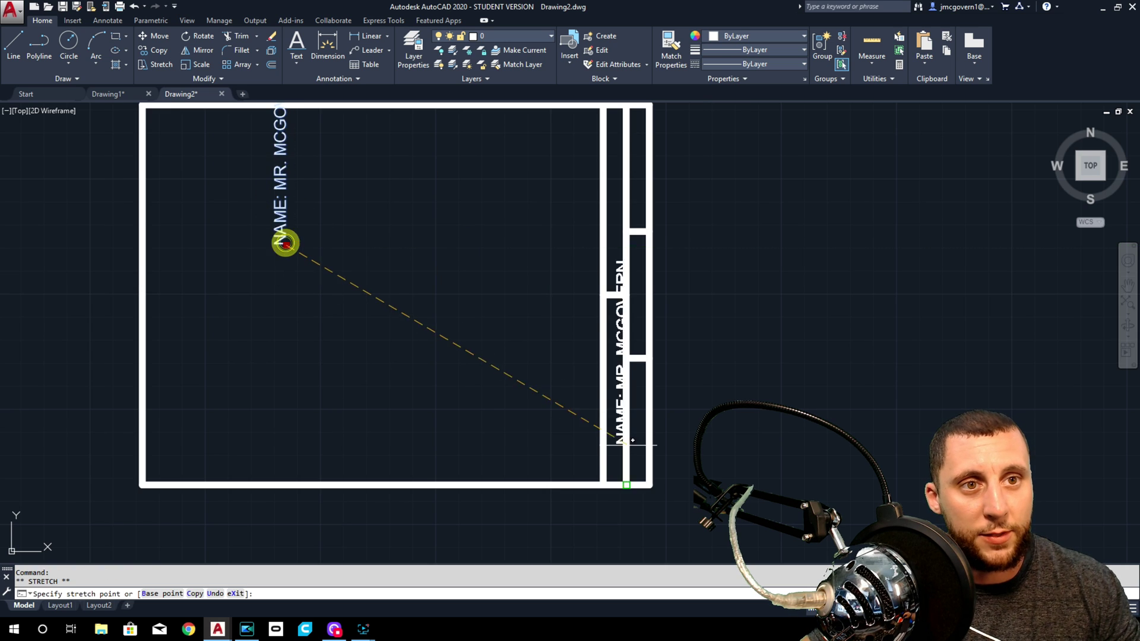
scroll(621, 462, up, 2)
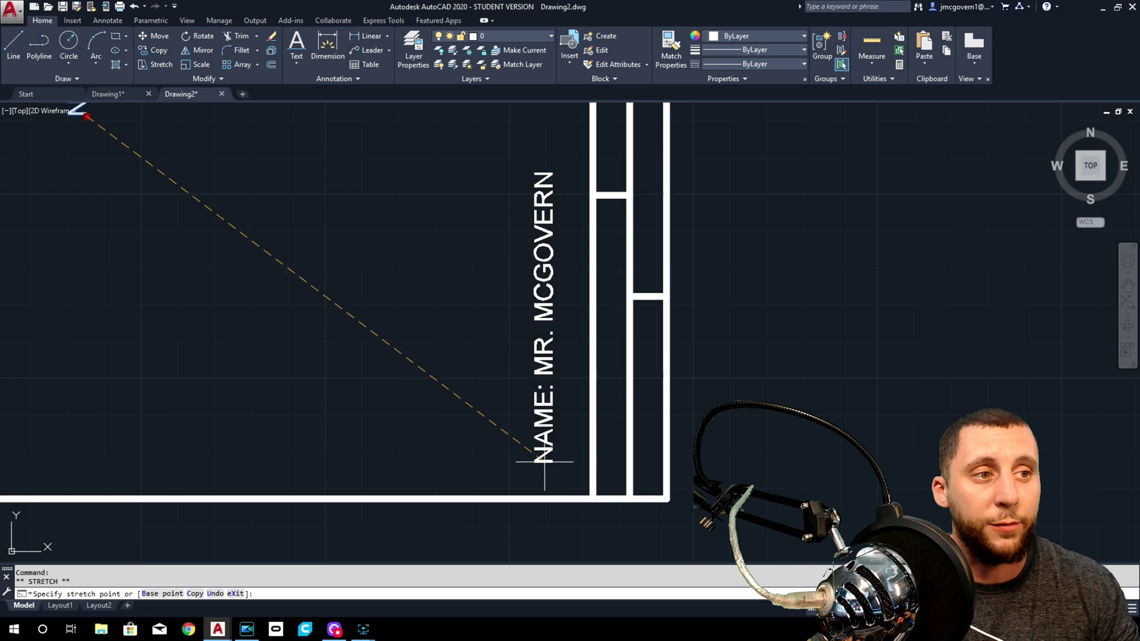
click(445, 428)
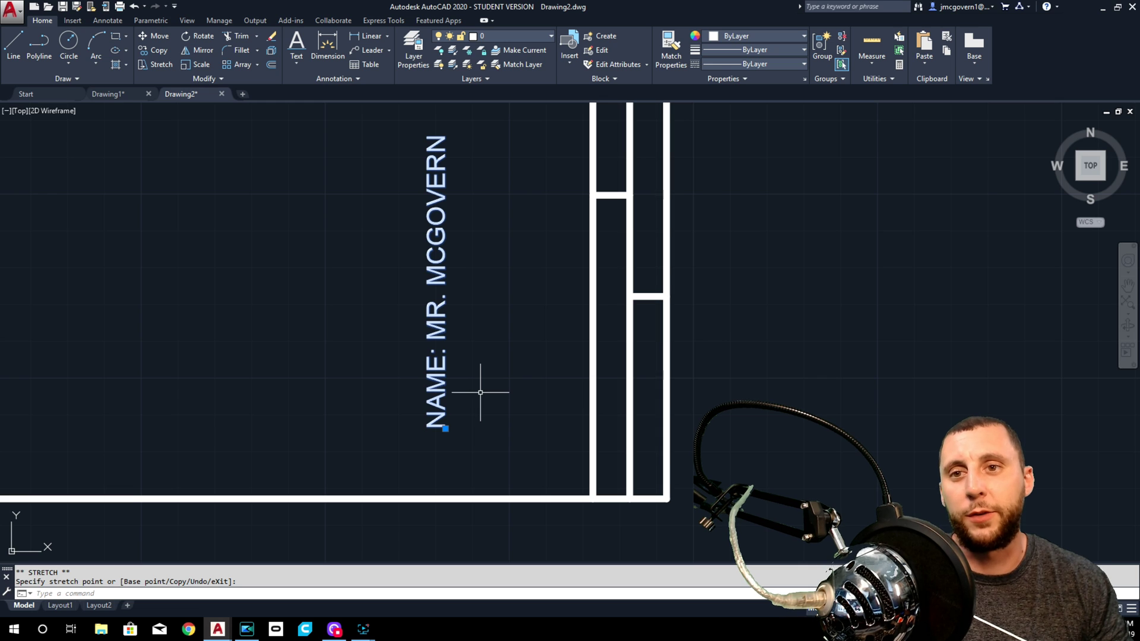
key(Escape)
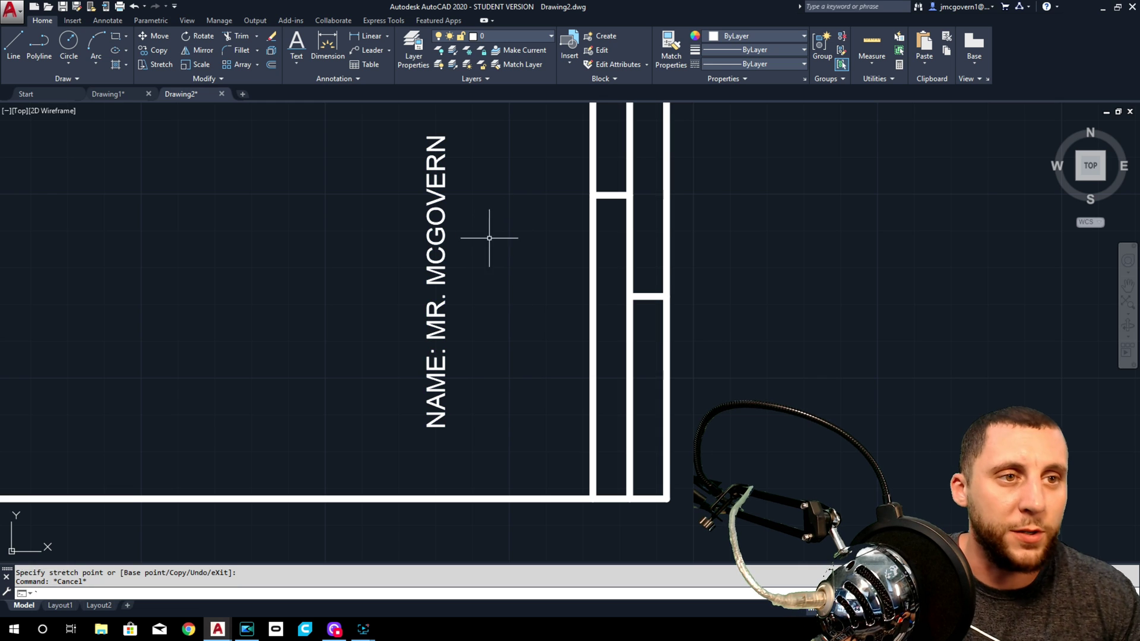
key(Escape)
Step: Set the name text's height to 1/8 in its properties
click(421, 255)
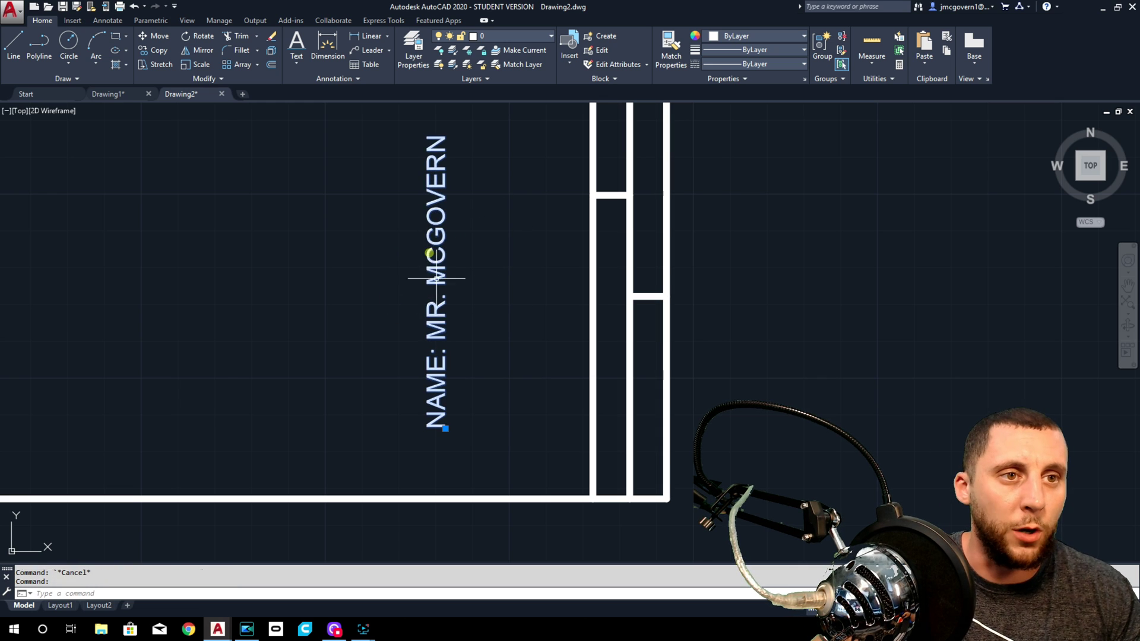
right_click(414, 179)
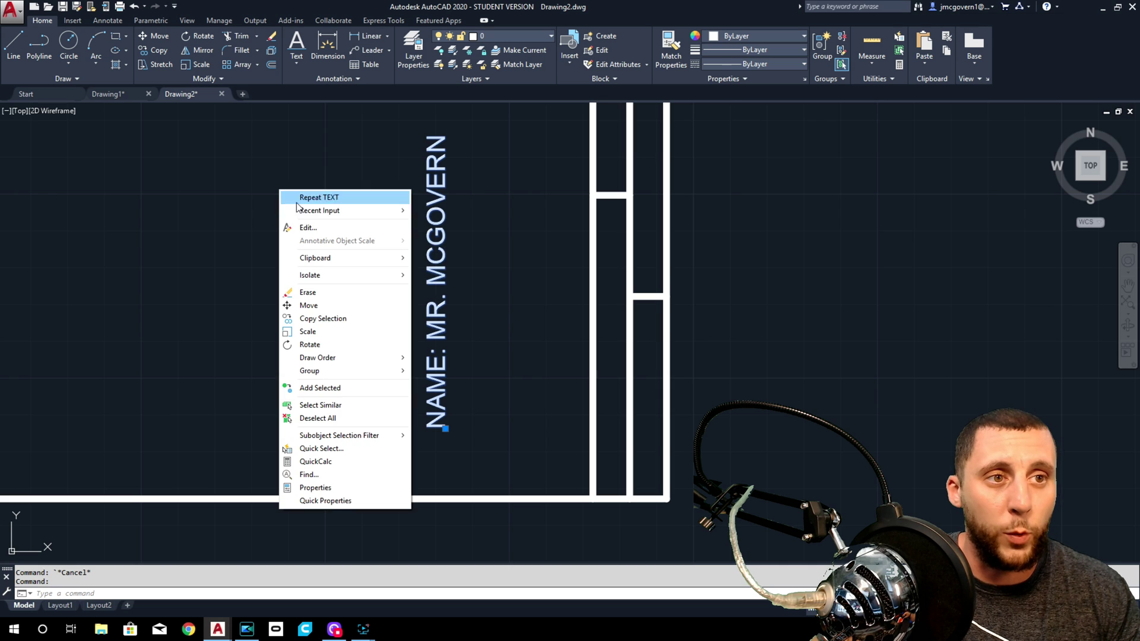
click(356, 488)
click(106, 253)
text(0.125)
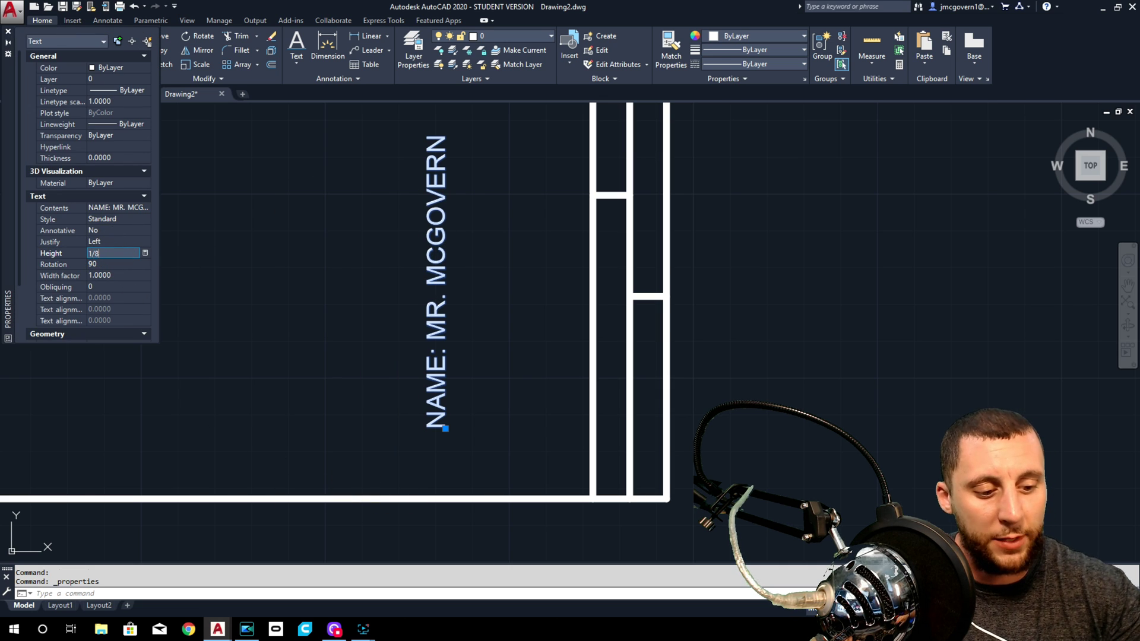
key(Tab)
Step: Move the name text into the lower section of the inner strip and clear the selection
click(446, 428)
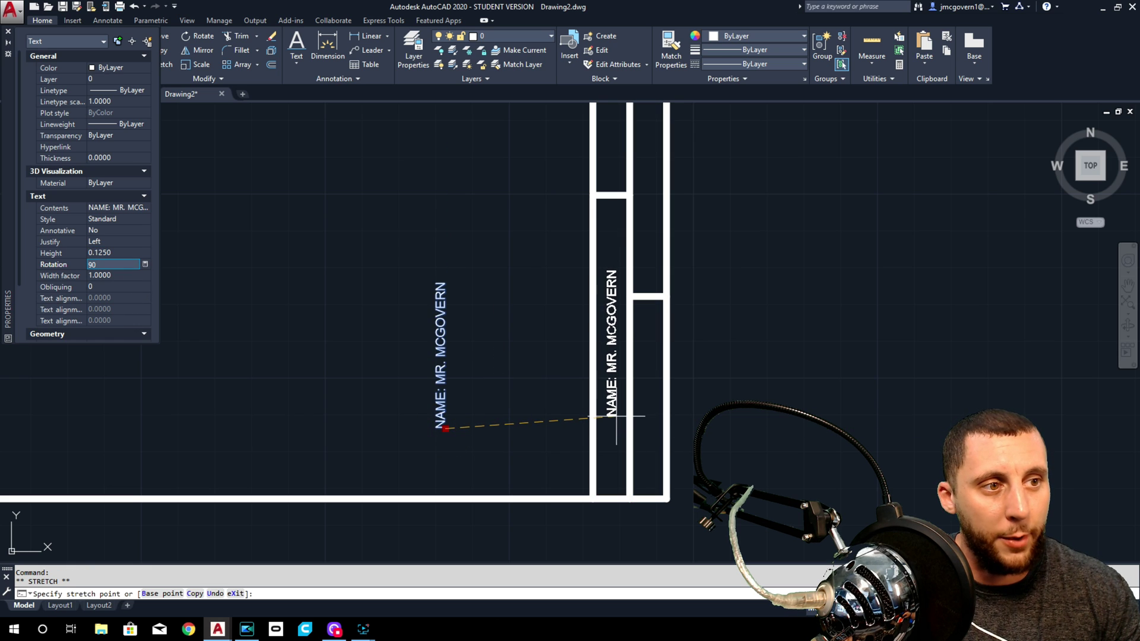
click(614, 416)
key(Escape)
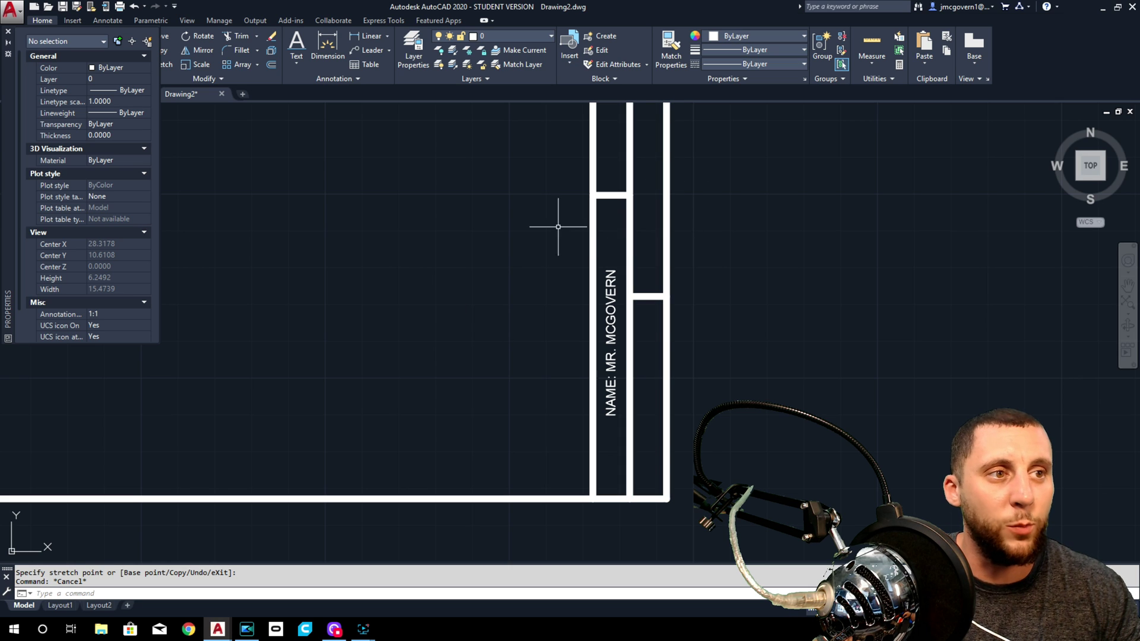
scroll(369, 256, down, 3)
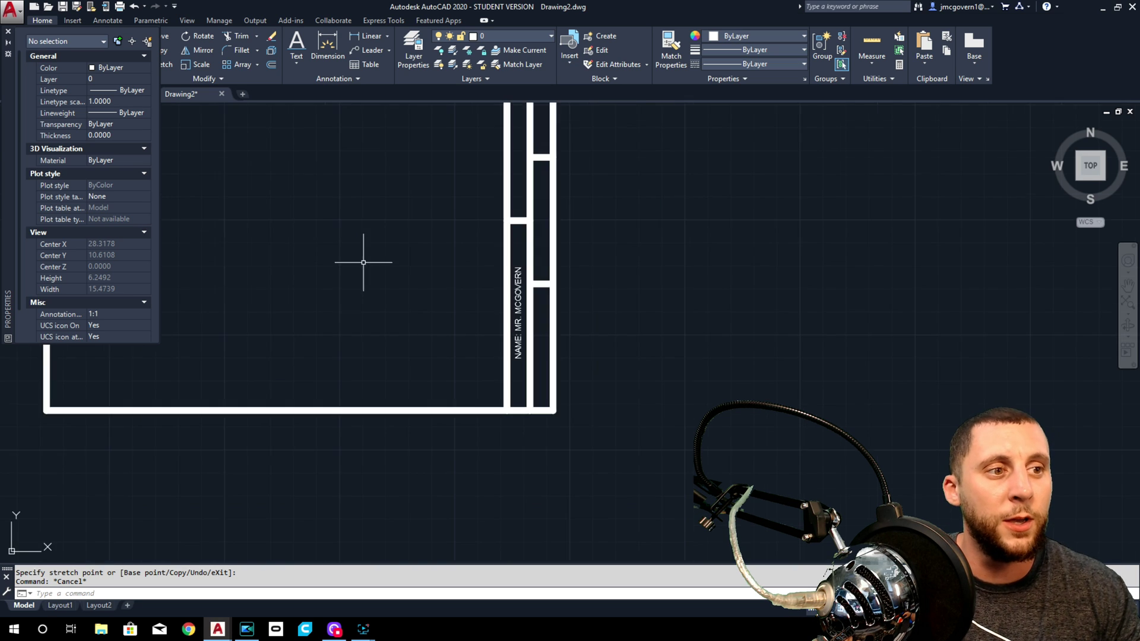
Step: Close the properties palette and add single-line text inside the border with height 1/8 and rotation 90, reading "PERIOD: 1"
middle_drag(325, 279, 351, 330)
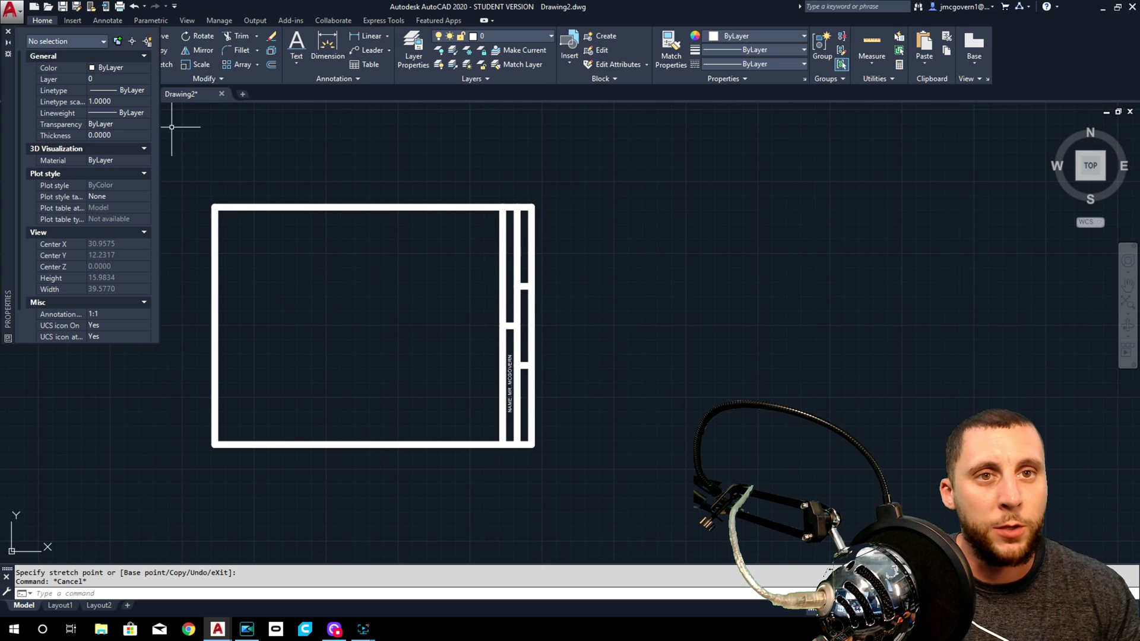
click(8, 32)
click(300, 61)
click(326, 106)
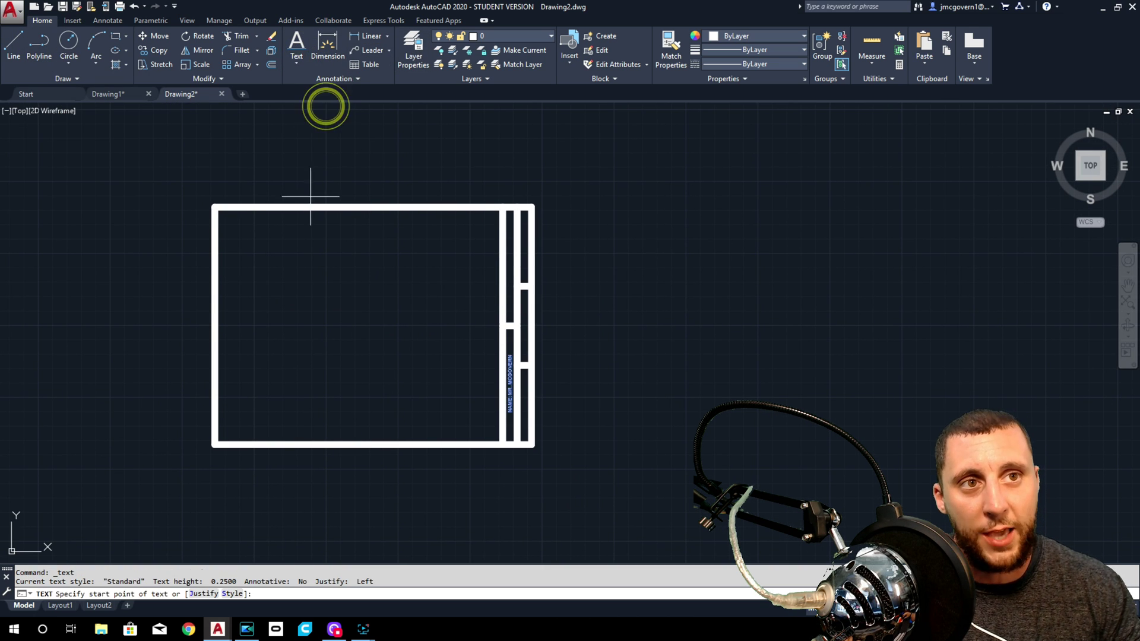
click(294, 276)
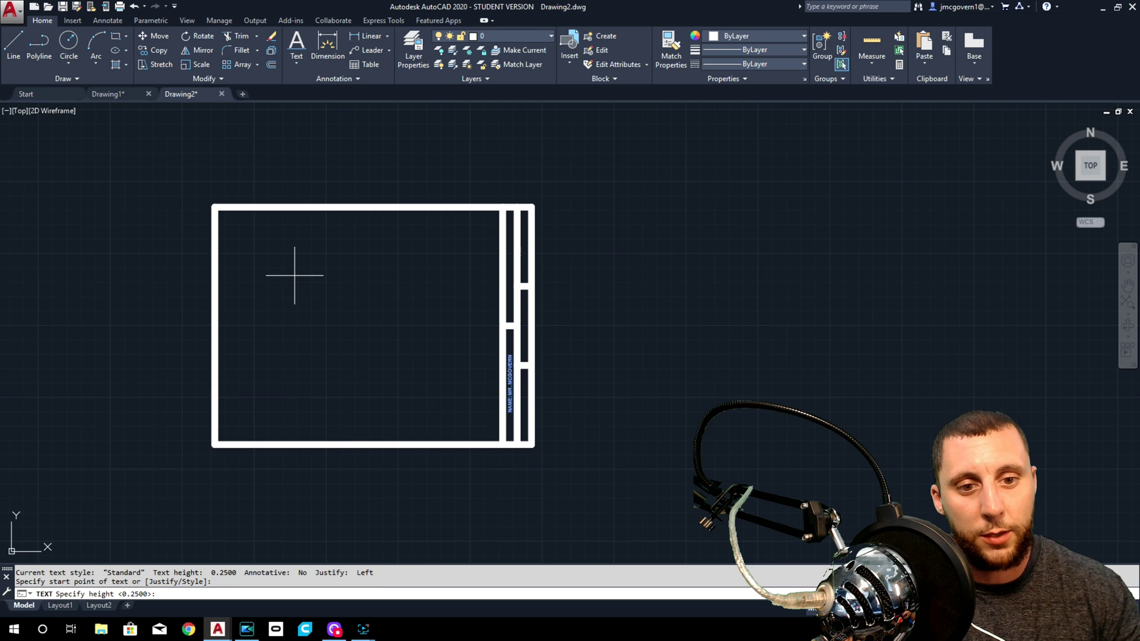
text(1/8)
key(Return)
text(90)
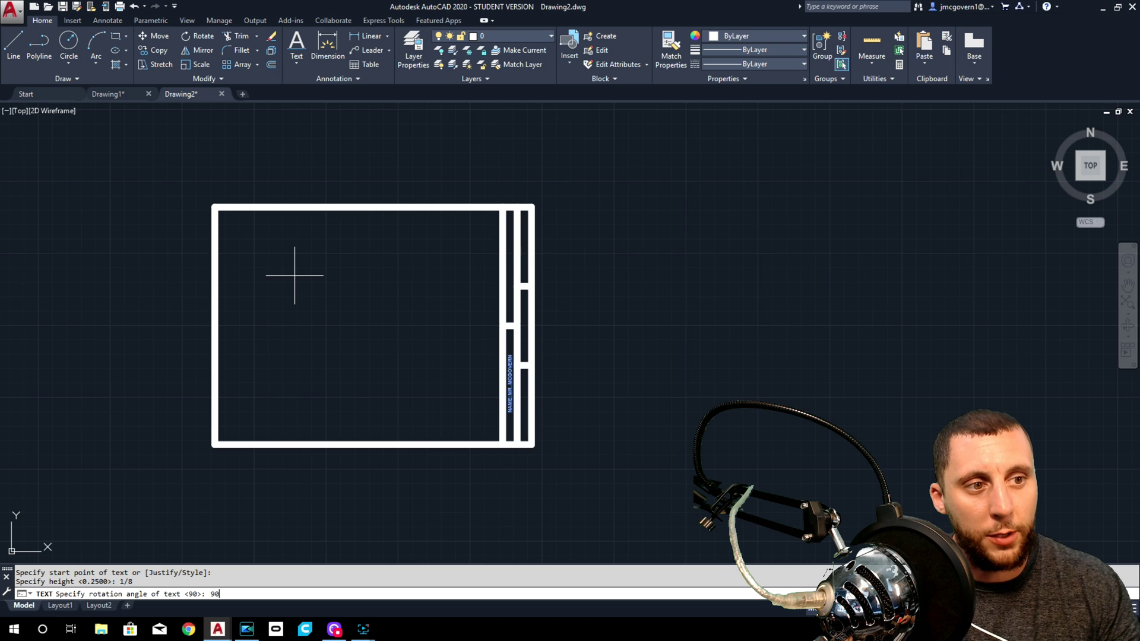
key(Return)
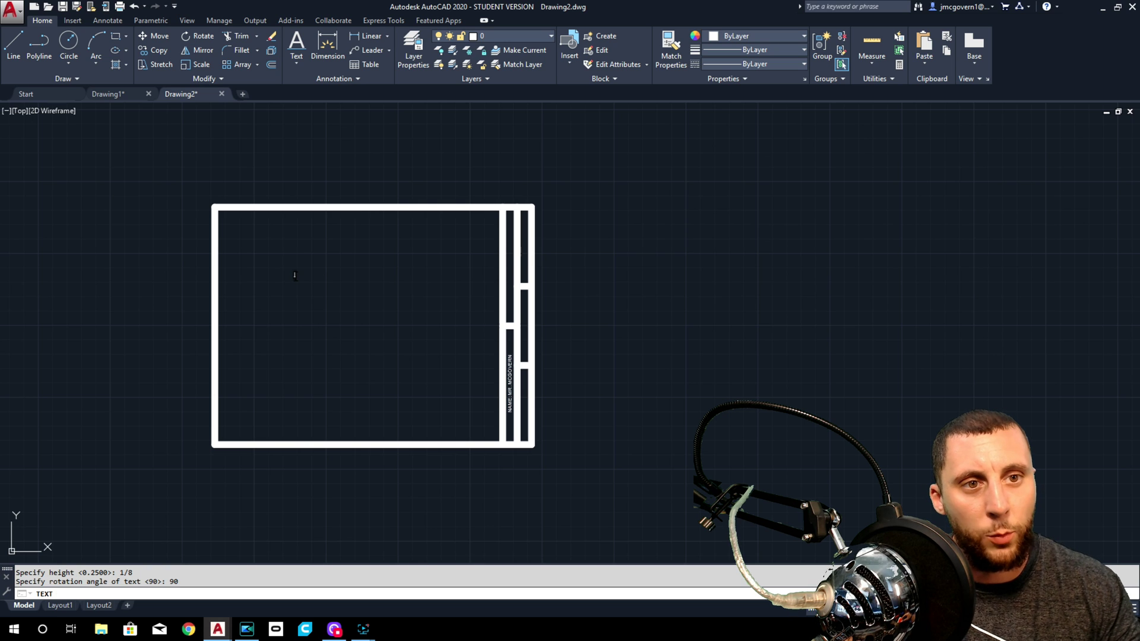
text(PERIOD: 1)
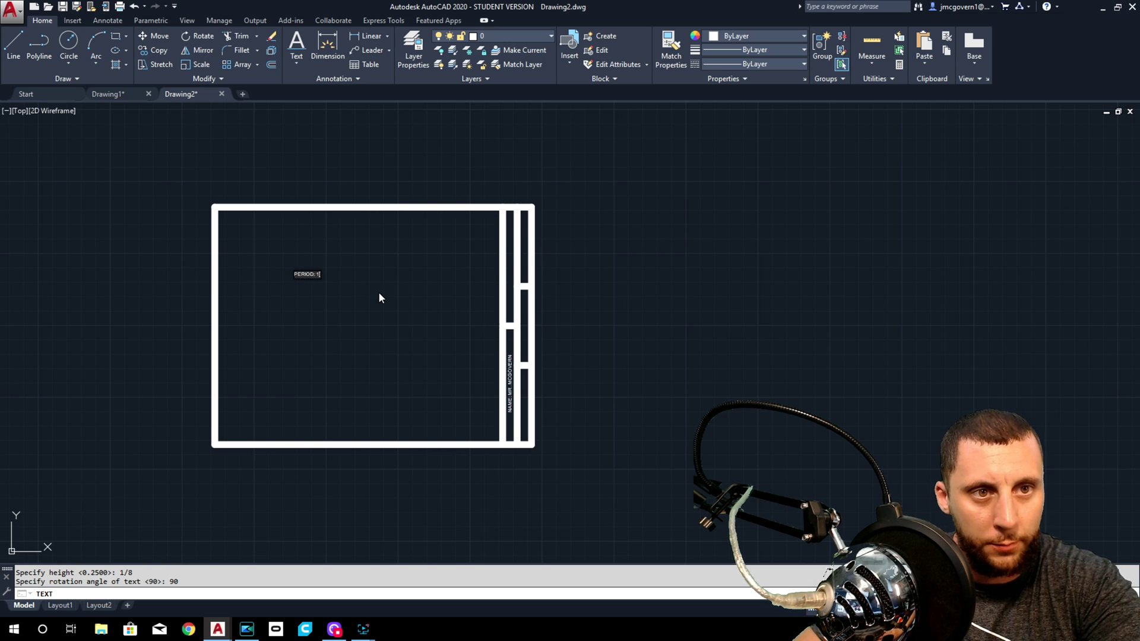
Step: Add the text entries "SCALE: FULL" and "DATE: 7/7/19" at separate spots below the period text
click(284, 303)
text(SCALE: FULL)
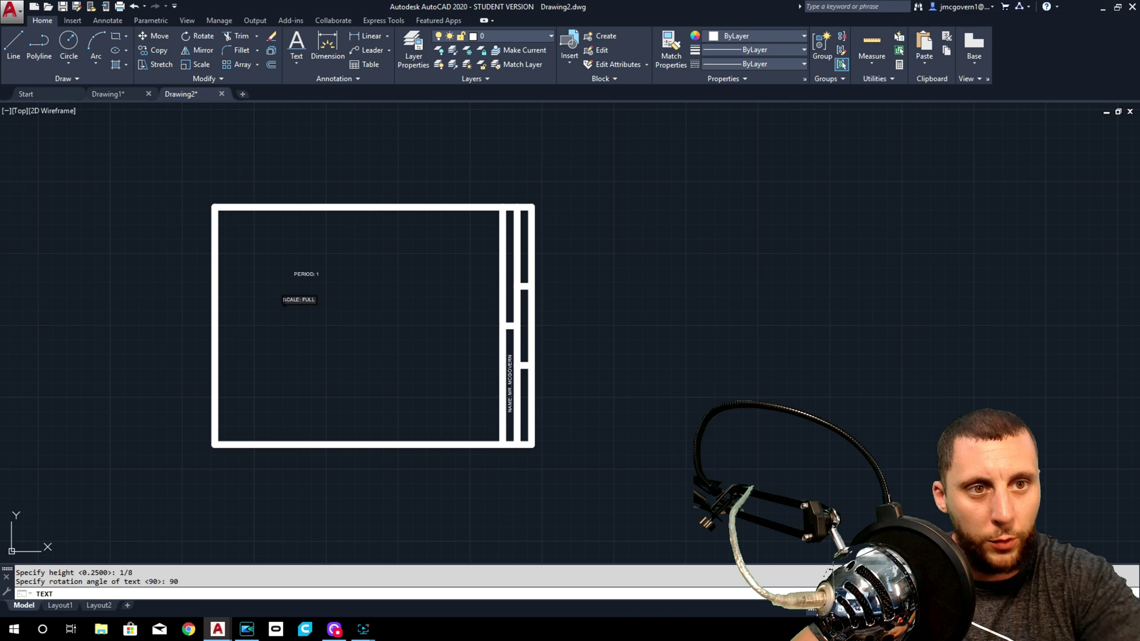
click(311, 341)
text(DATE:)
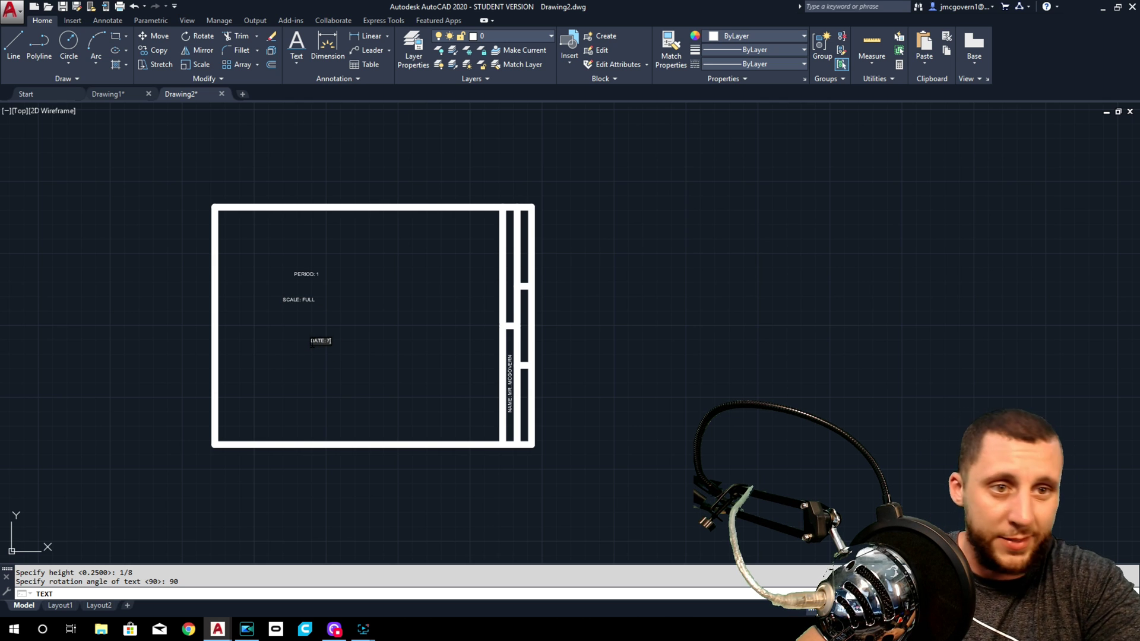
text( 7/)
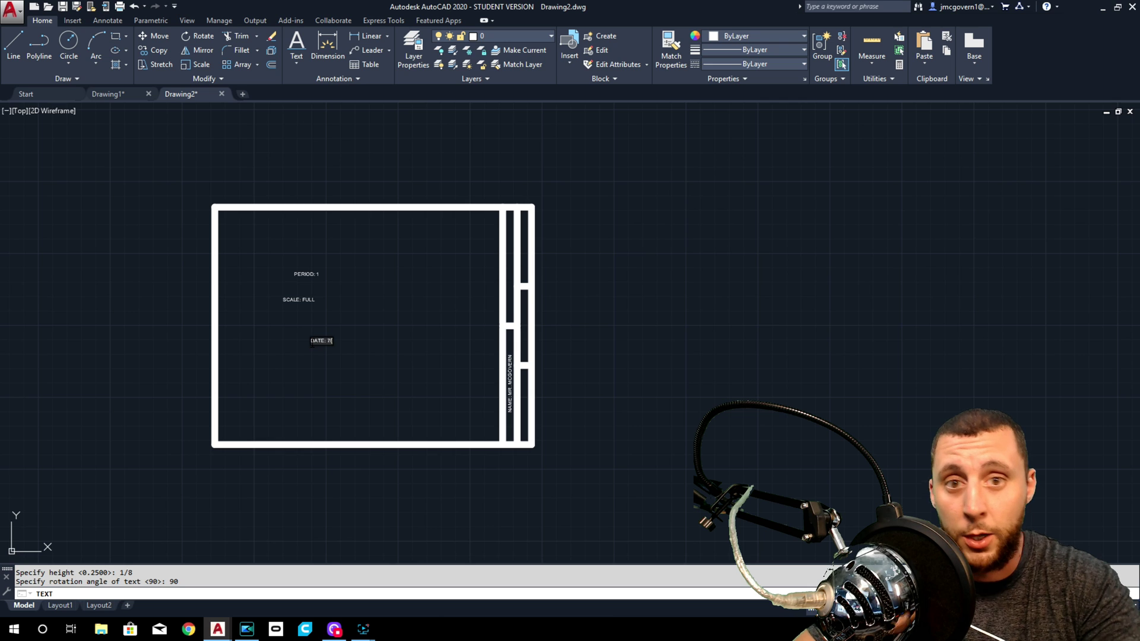
text(7)
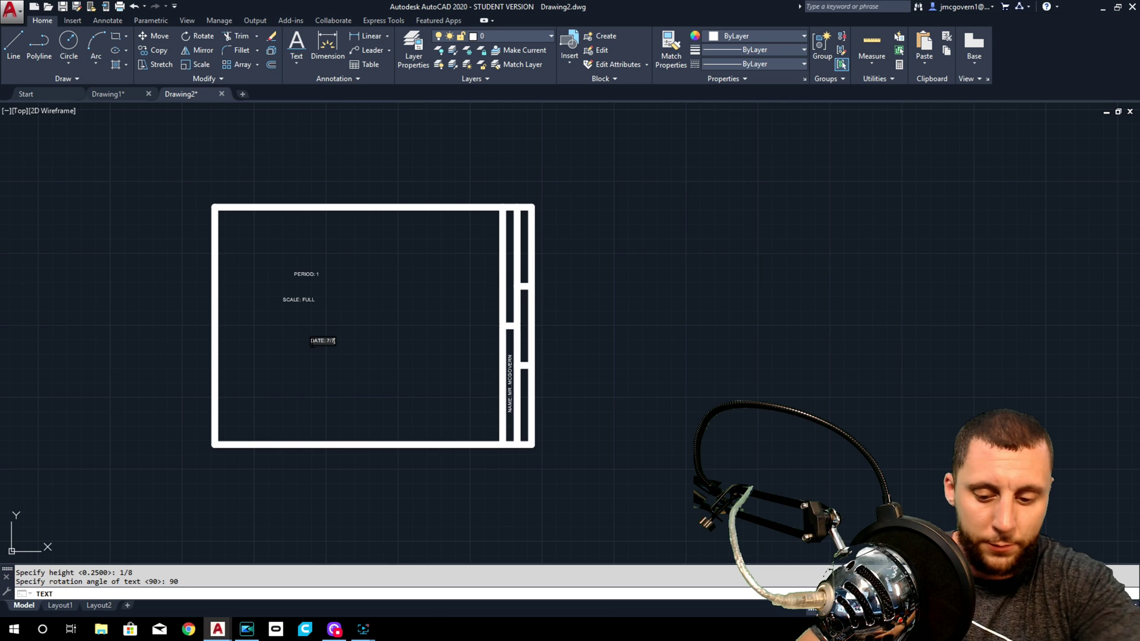
text(/19)
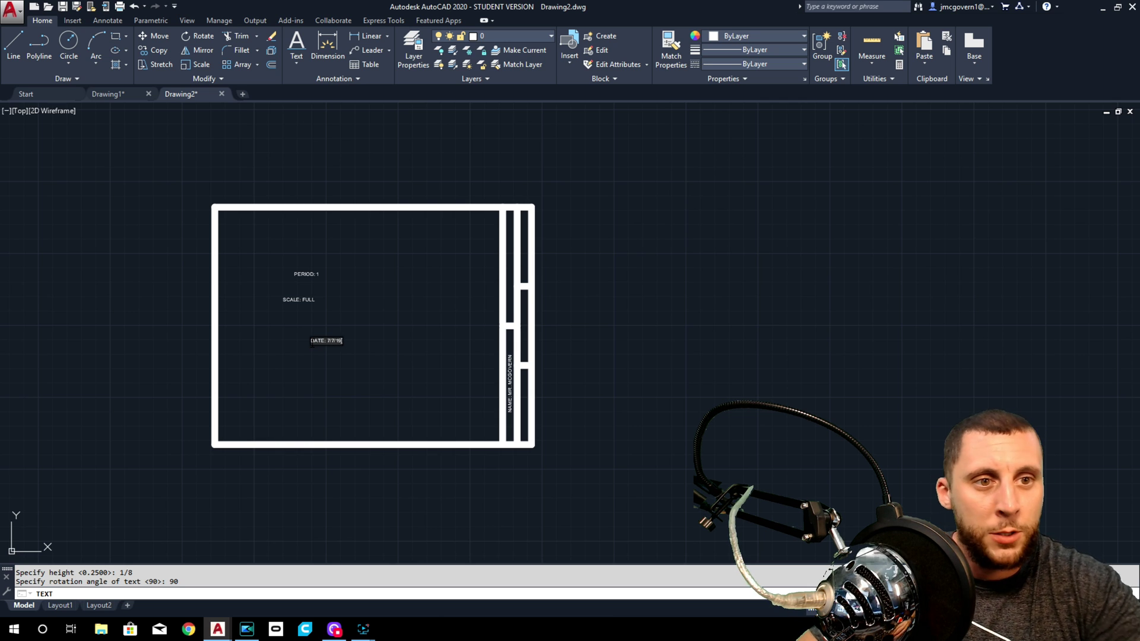
Step: Add the text "BLOCK: TITLE BLOCK" below the date text and finish the text command
click(336, 368)
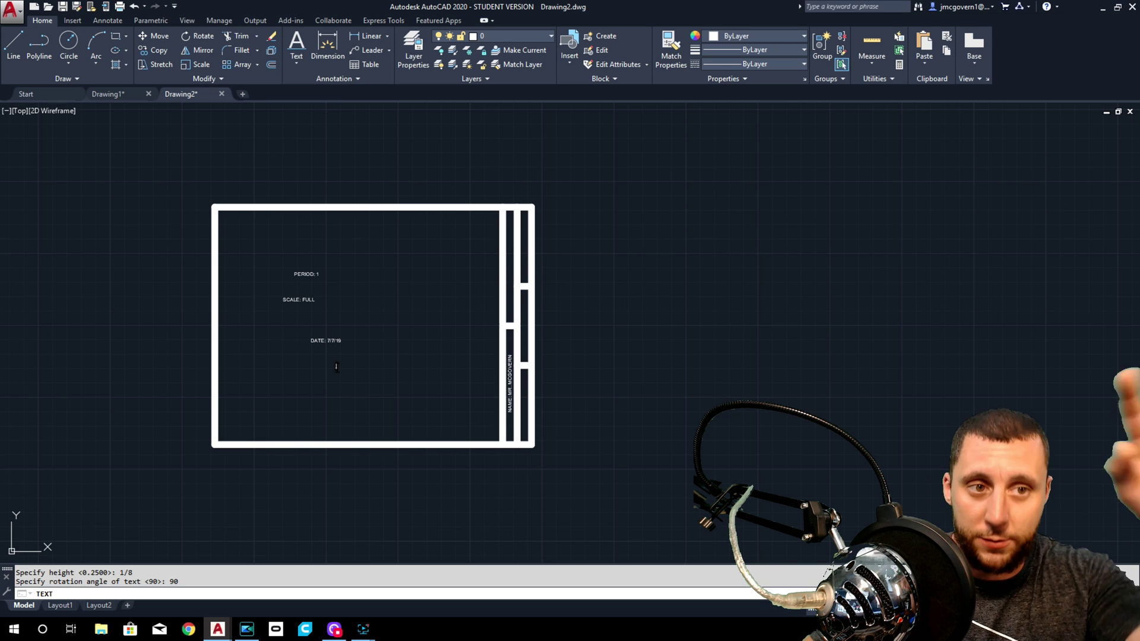
text(BLOCK)
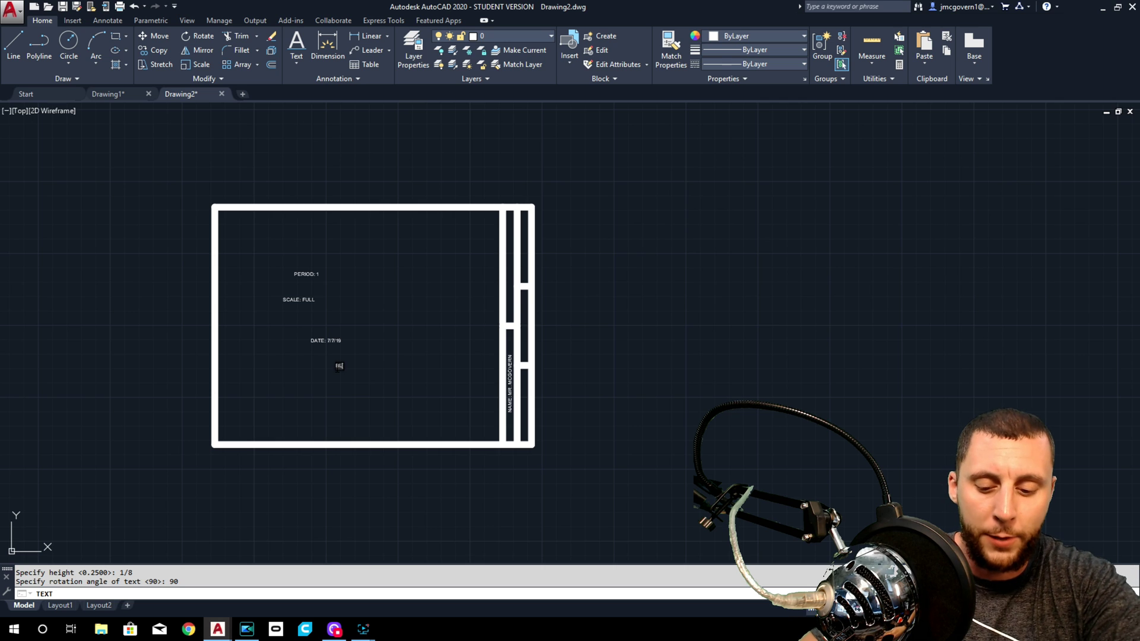
text(: TITLE B)
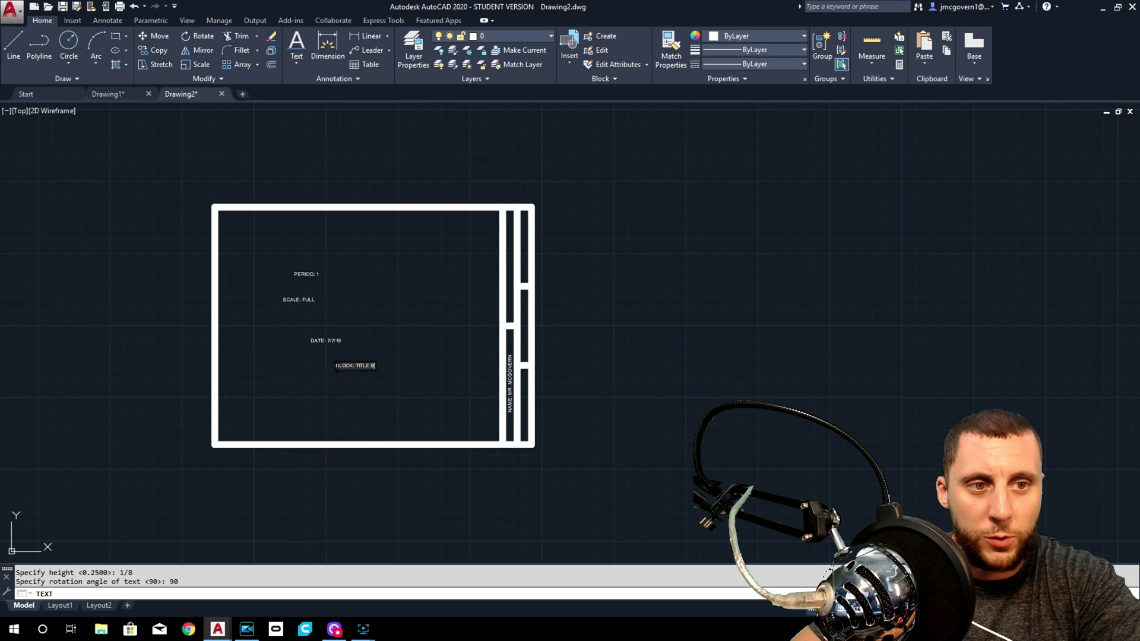
text(LOCK)
key(Return)
key(Return)
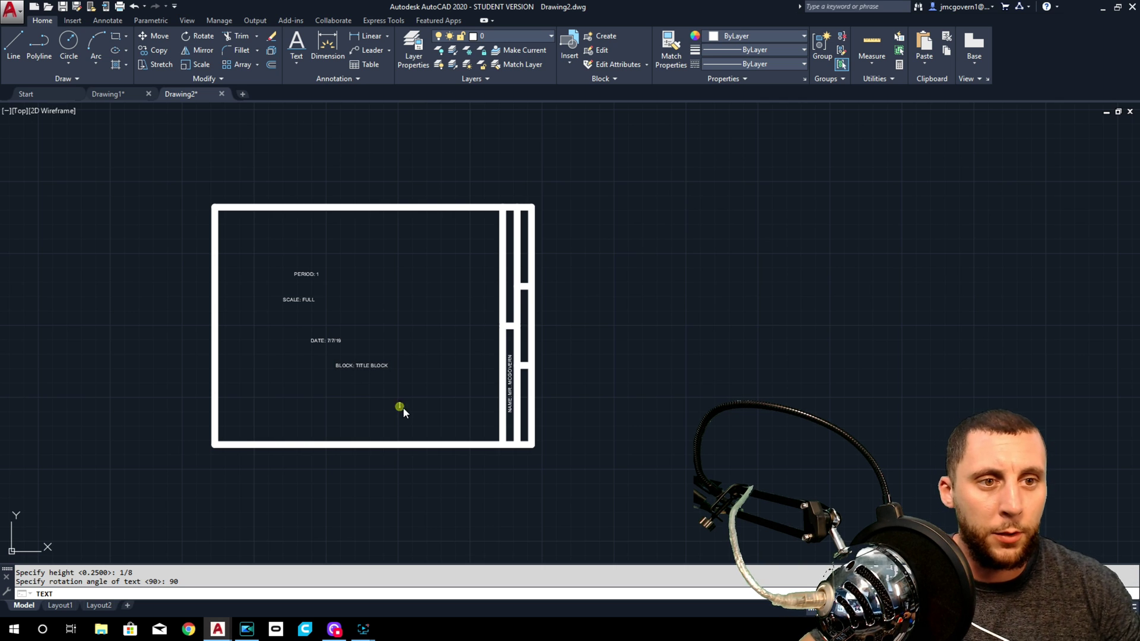
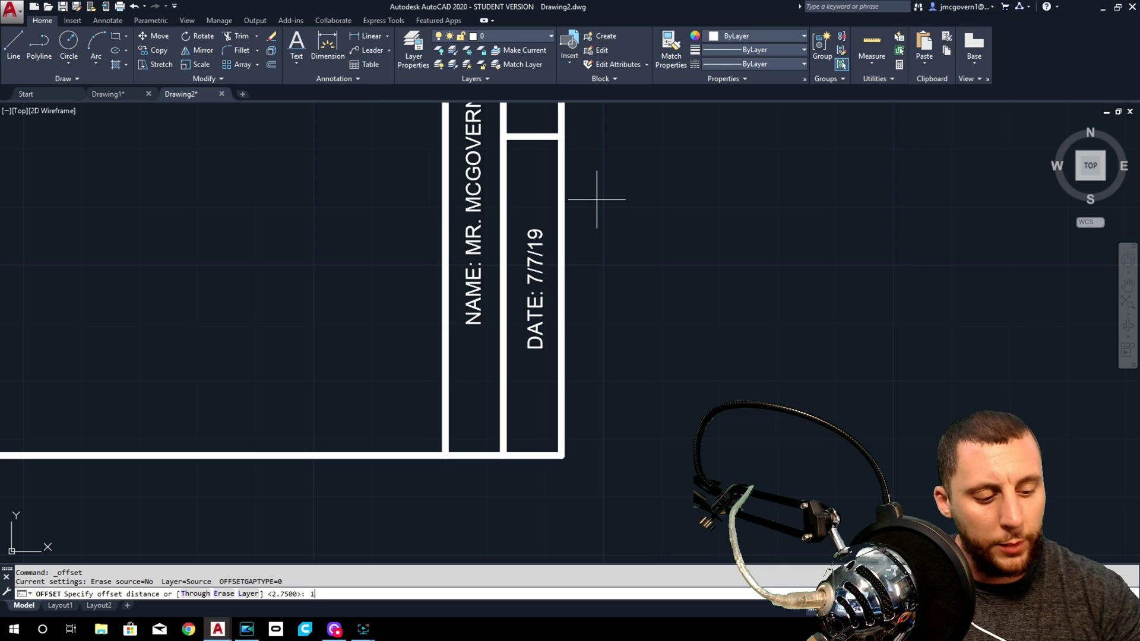
Step: Offset the border's right edge inward by 1/8 three times to create guide lines through the outer strip
key(Return)
click(561, 380)
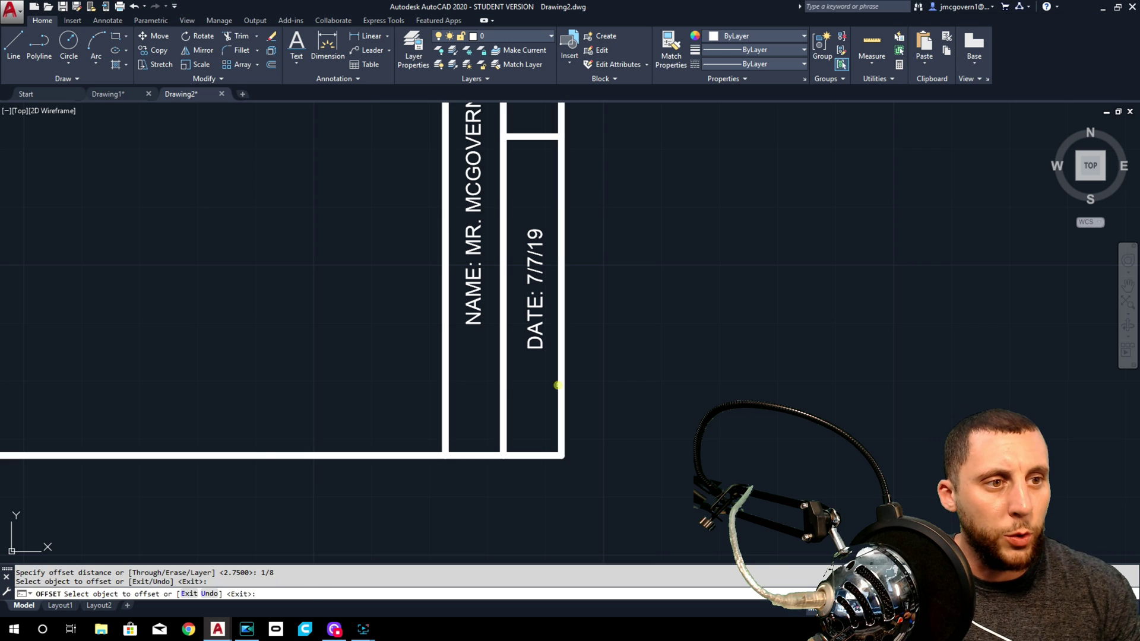
click(544, 383)
click(543, 375)
click(535, 377)
click(533, 373)
click(529, 372)
click(527, 375)
click(522, 377)
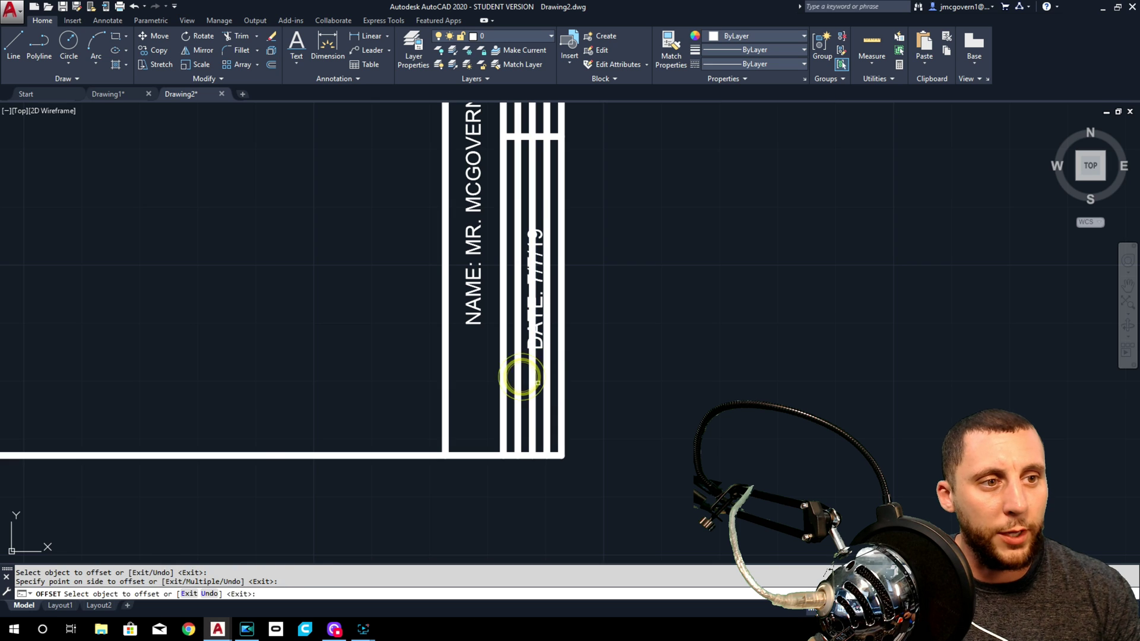
Step: Offset the divider between the two strips by 1/8 three times to create guide lines through the inner strip
key(Escape)
key(Return)
key(Return)
click(502, 382)
click(474, 382)
click(489, 377)
click(479, 377)
click(472, 377)
click(469, 379)
key(Escape)
Step: Set the lineweight of the six guide lines in both strips to ByLayer
scroll(469, 379, up, 2)
click(504, 374)
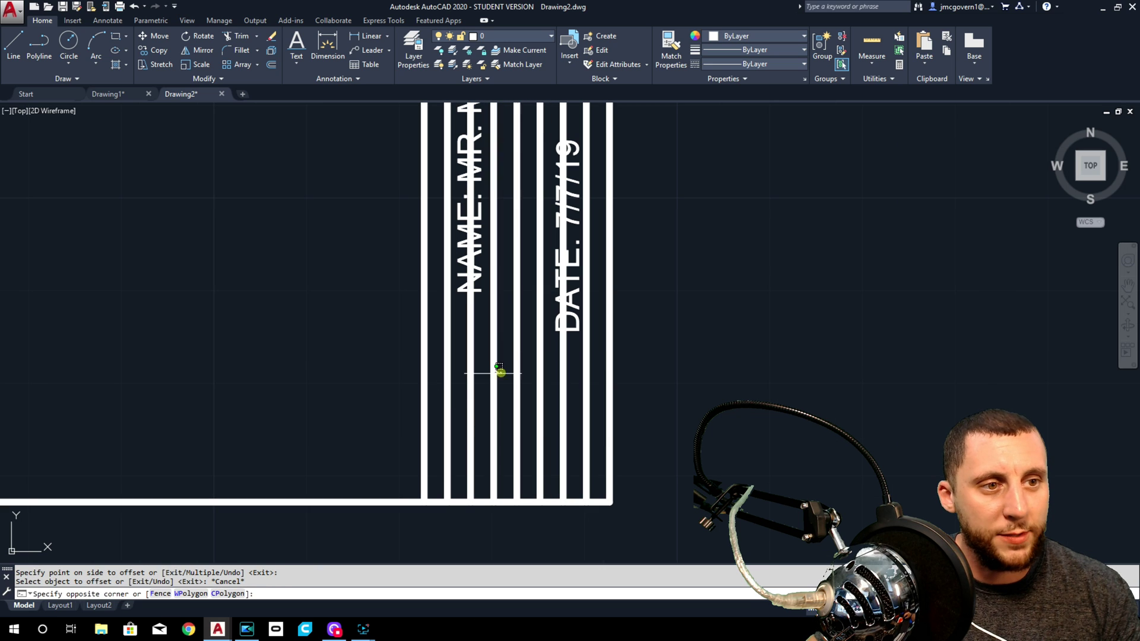
click(440, 383)
click(593, 383)
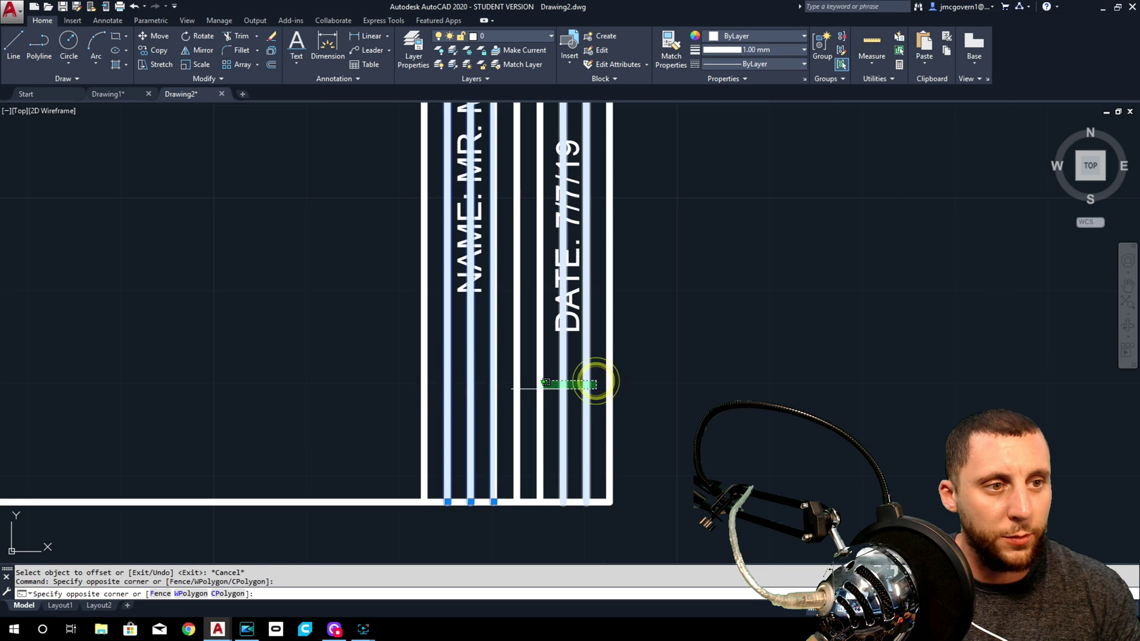
click(534, 390)
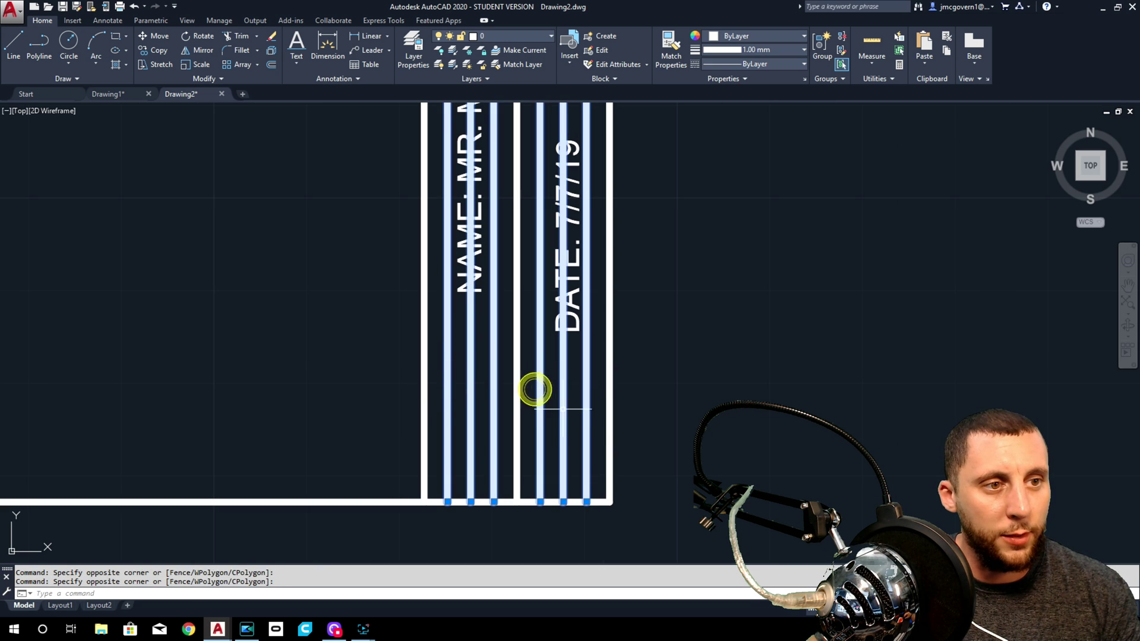
click(737, 50)
click(759, 64)
key(Escape)
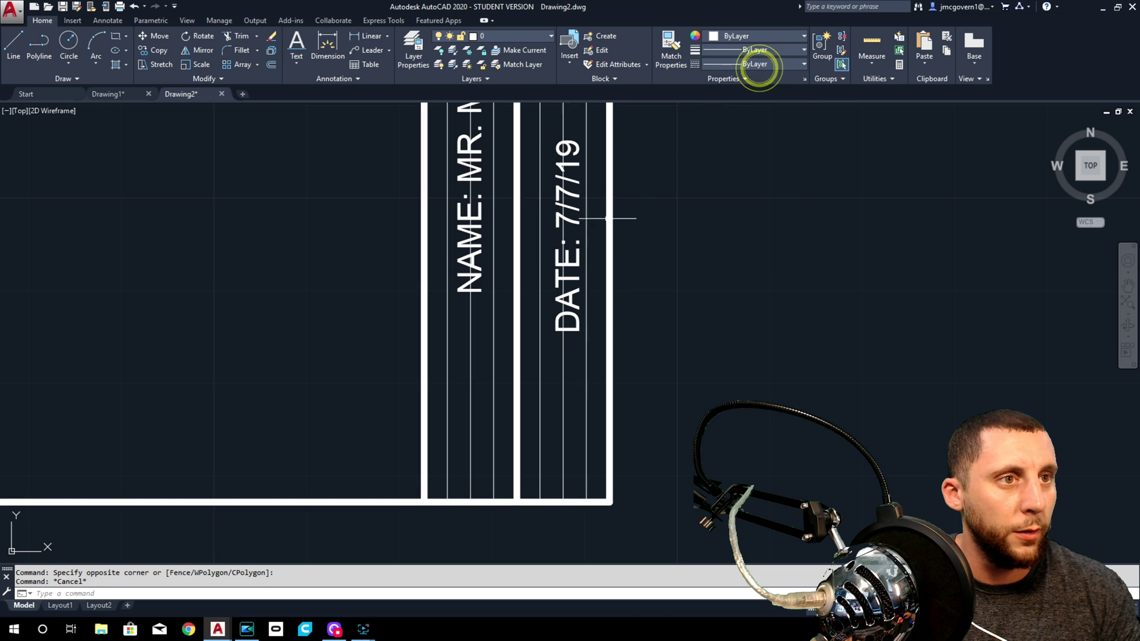
Step: Snap the date text to the outer guide line, shift it 0.0631 at 180° to centre it in the strip, and clear the selection
click(580, 333)
click(589, 333)
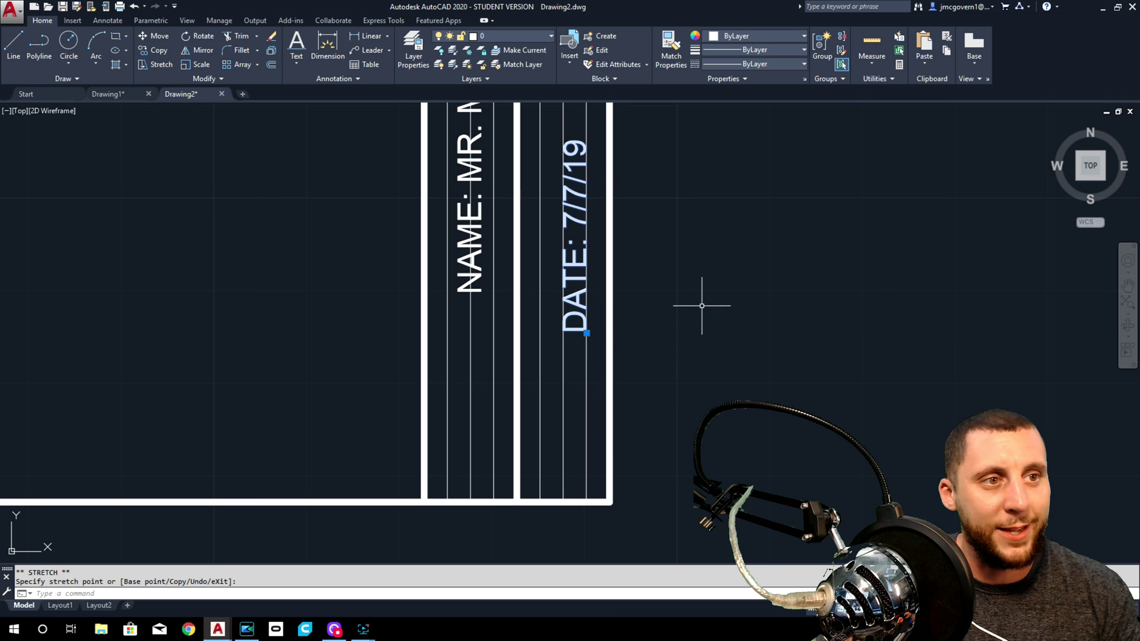
click(587, 333)
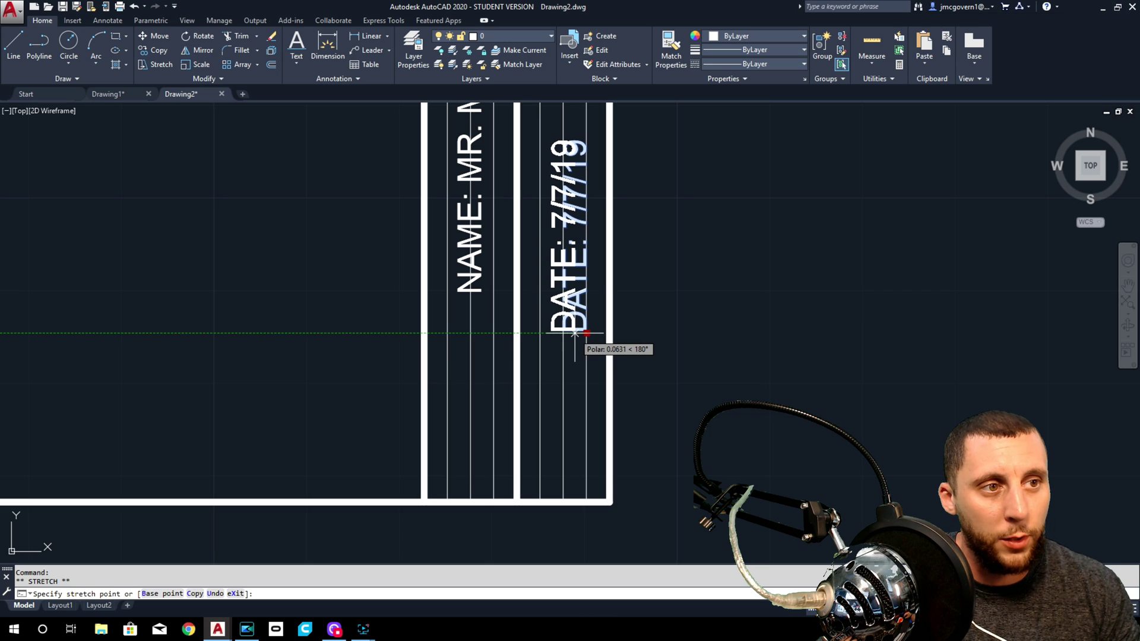
click(574, 332)
key(Escape)
key(Escape)
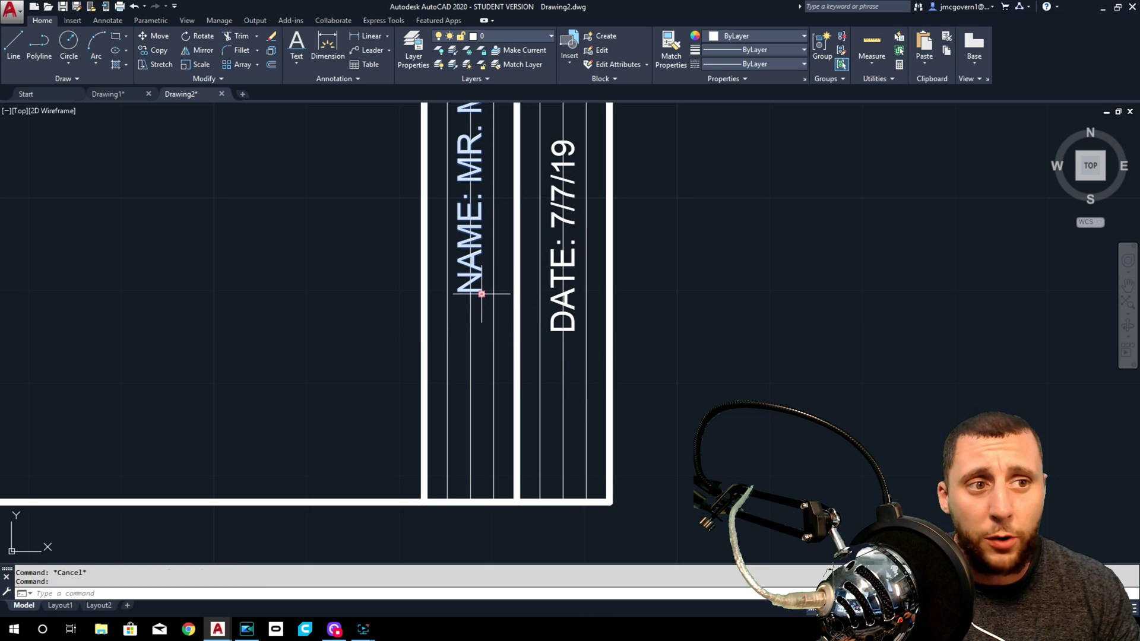
Step: Move the scale text sideways to centre it on the middle guide line of the outer strip
scroll(481, 293, down, 3)
middle_drag(514, 205, 514, 256)
scroll(514, 290, up, 5)
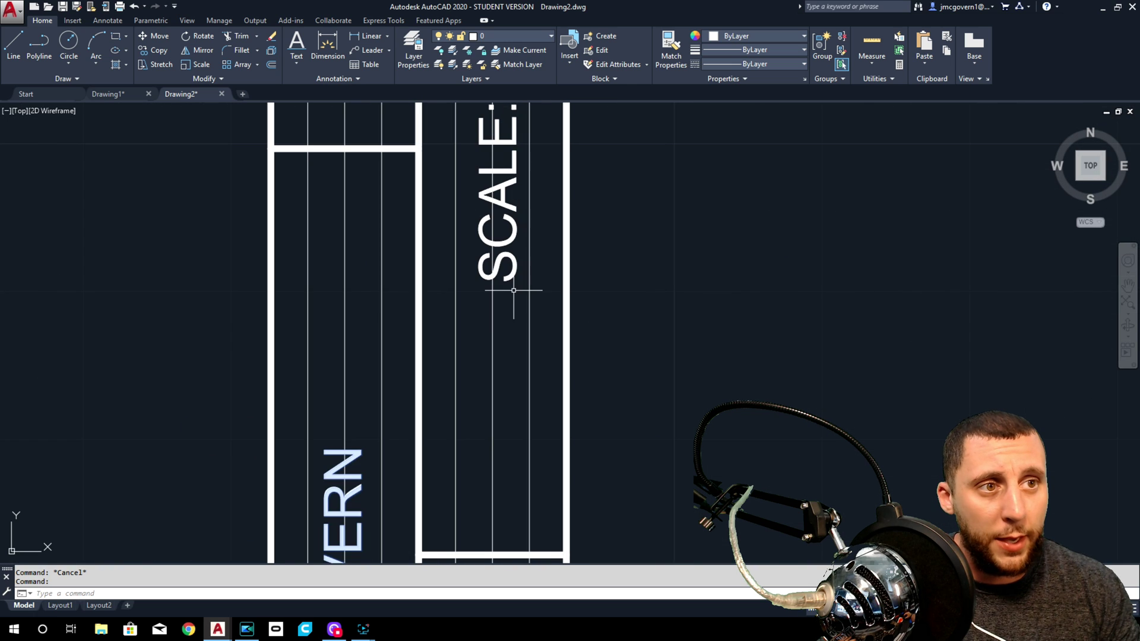
click(509, 279)
click(512, 283)
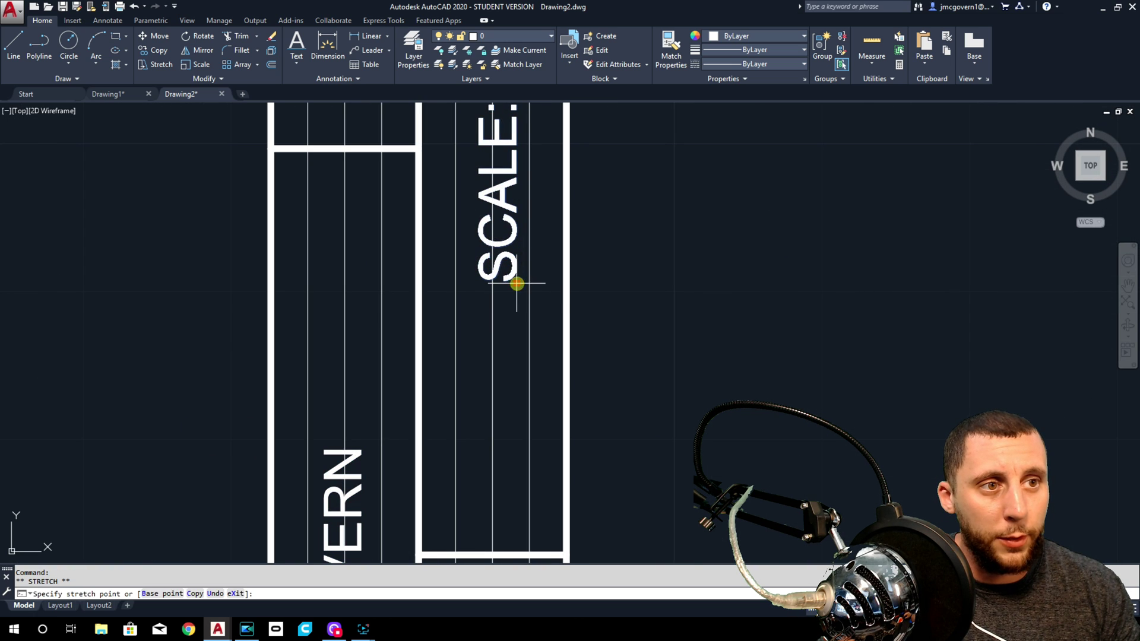
click(511, 284)
Step: Centre the period text on the middle guide line of the inner strip
scroll(509, 279, down, 3)
scroll(493, 267, up, 5)
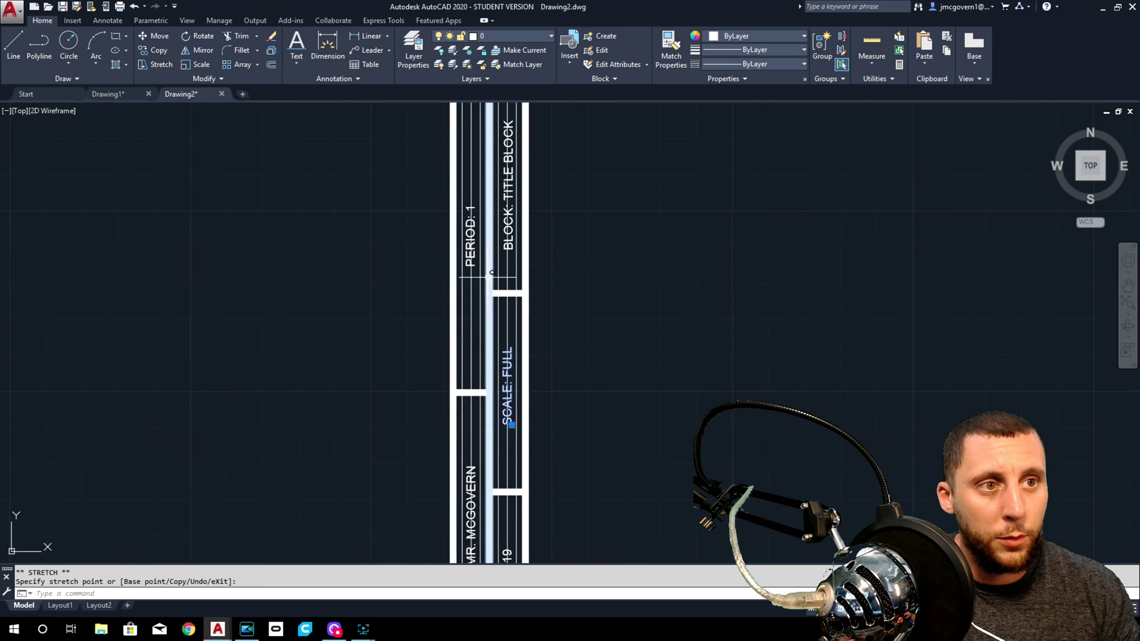
click(459, 230)
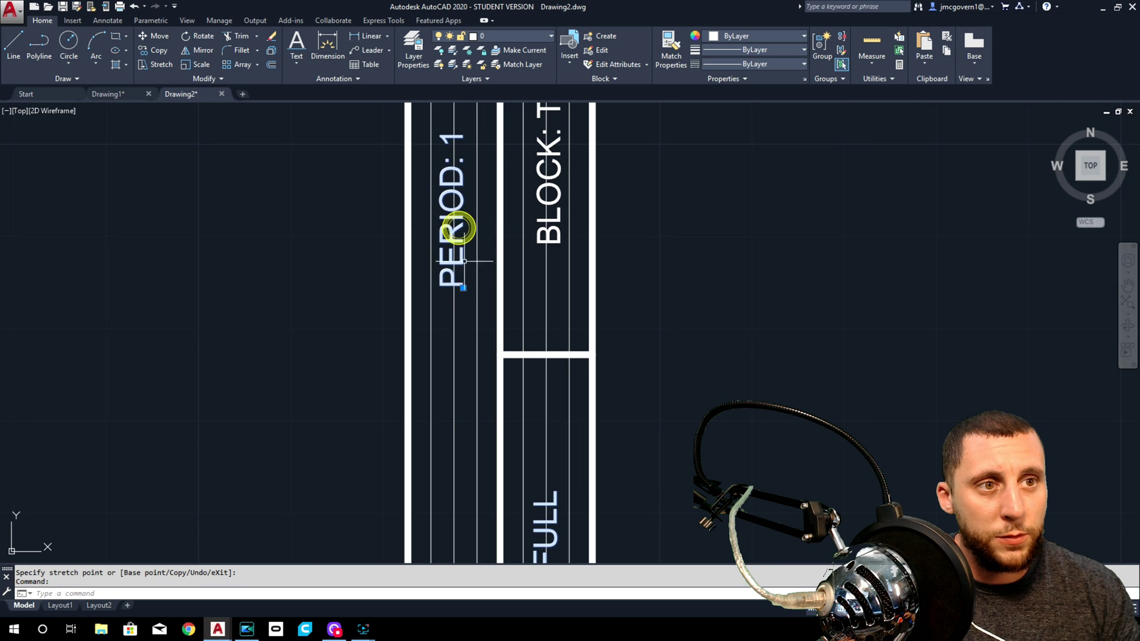
scroll(467, 290, up, 4)
click(453, 282)
scroll(453, 279, down, 3)
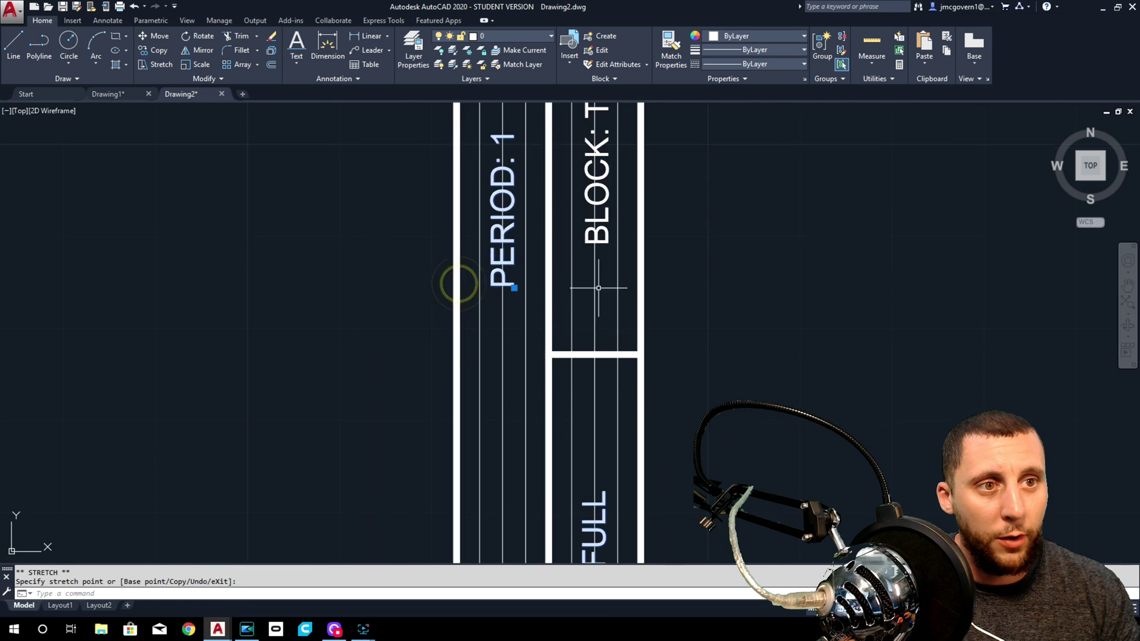
Step: Centre the "BLOCK: TITLE BLOCK" text on the outer strip's middle guide line and clear the selection
middle_drag(453, 279, 425, 343)
scroll(579, 321, up, 5)
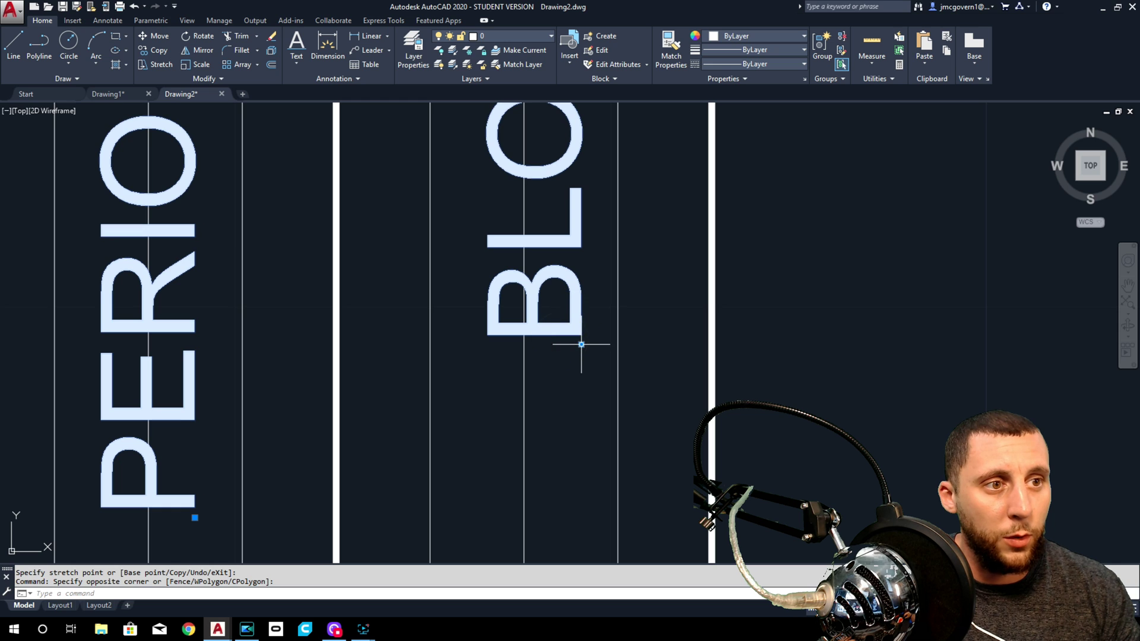
scroll(572, 345, down, 10)
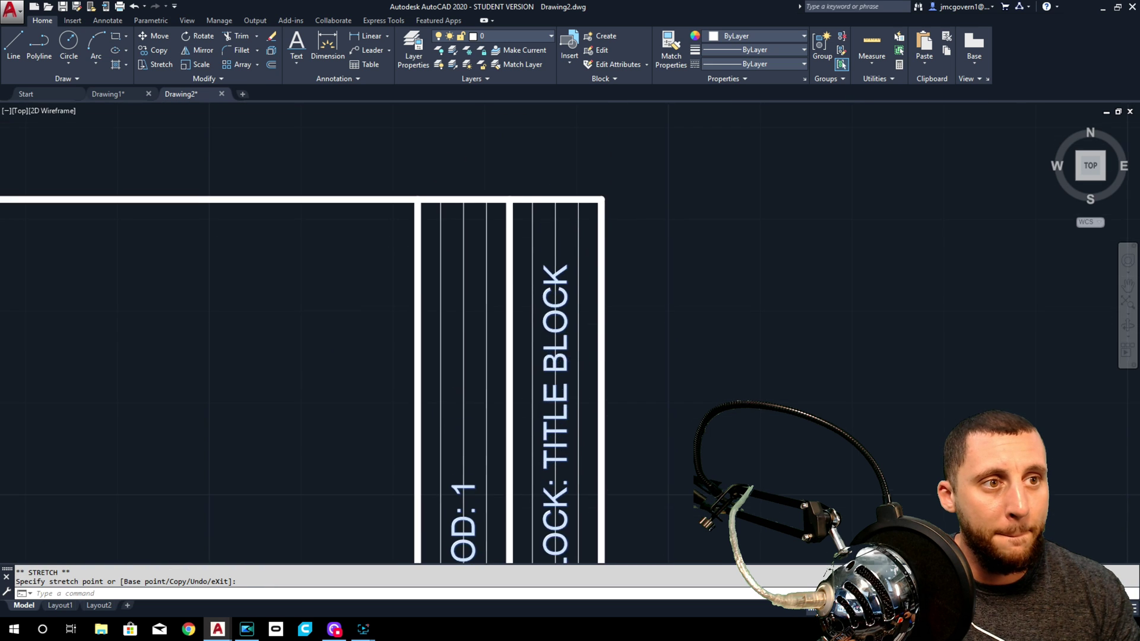
key(Escape)
Step: Delete the three thin guide lines in the outer strip and the three in the inner strip
scroll(601, 279, up, 6)
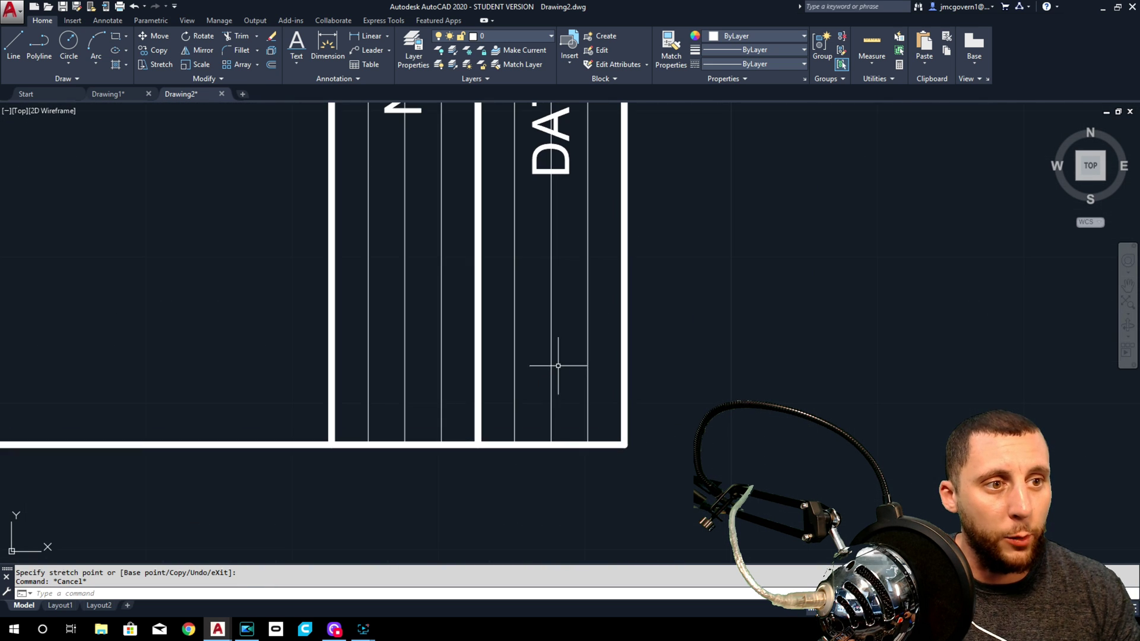
click(598, 333)
click(503, 353)
key(Delete)
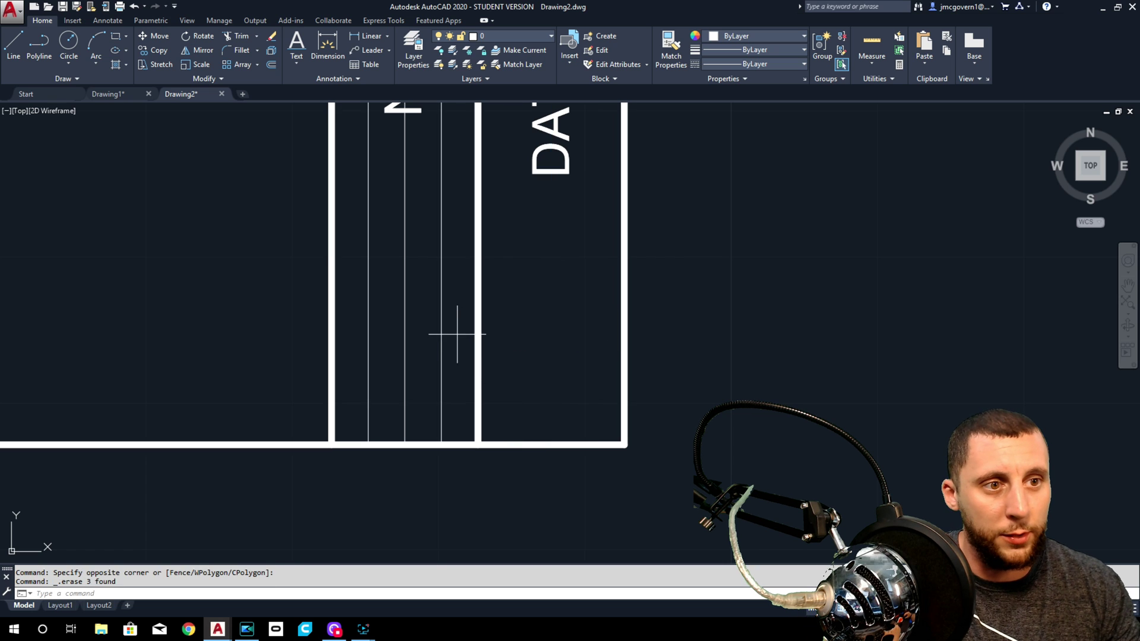
drag(453, 333, 454, 333)
key(Delete)
scroll(446, 336, down, 8)
middle_drag(438, 339, 535, 419)
scroll(458, 356, up, 3)
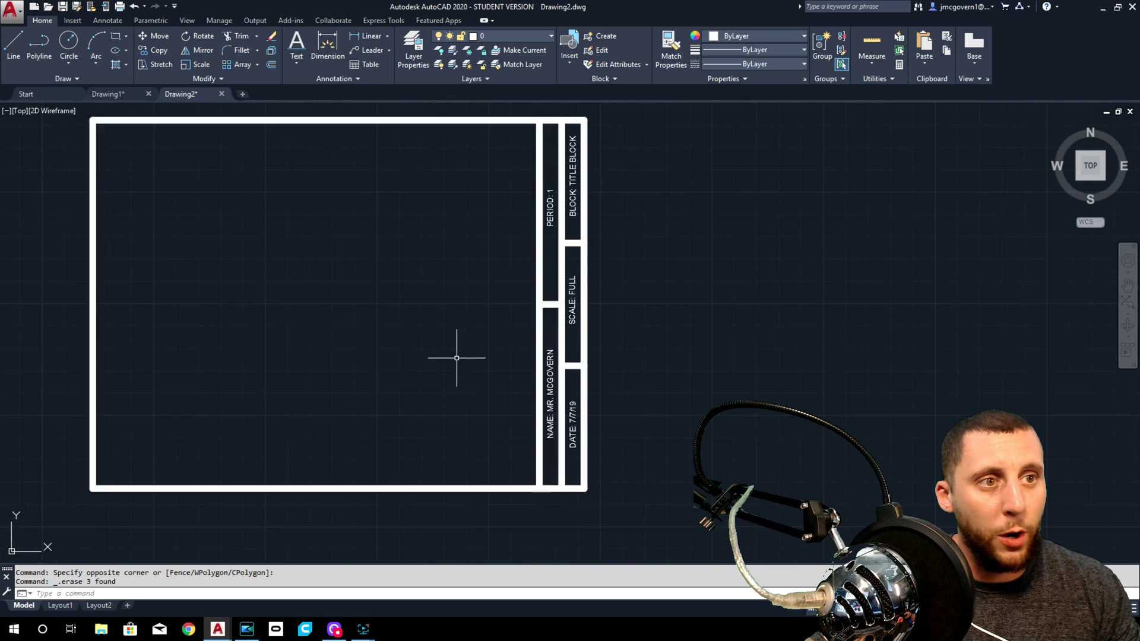
Step: Draw two diagonal lines joining the opposite corners of the large empty drawing area left of the title strip
middle_drag(458, 357, 568, 355)
click(13, 43)
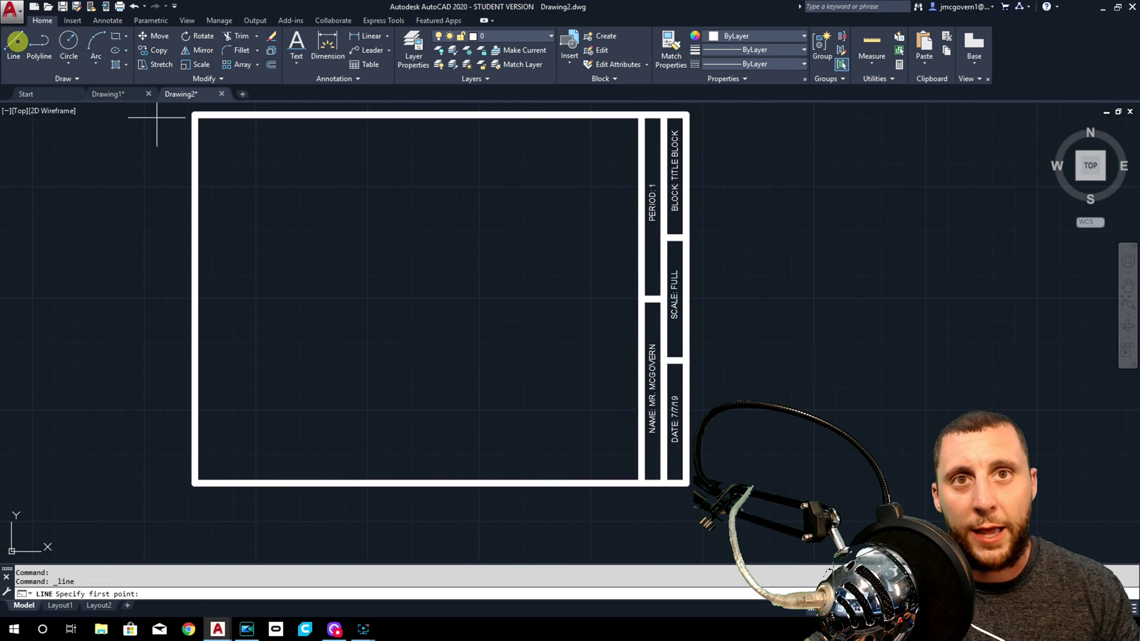
click(195, 114)
click(639, 479)
key(Escape)
key(Return)
click(641, 113)
click(197, 480)
key(Escape)
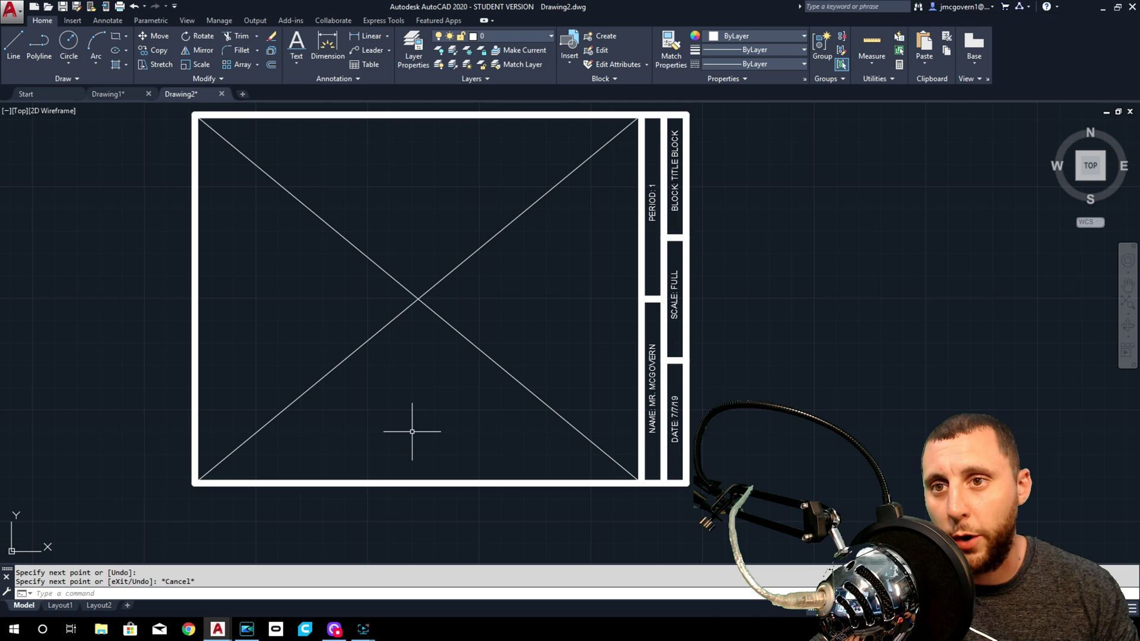
Step: Place a vertical and a horizontal construction line (XLINE) through the intersection of the two diagonals
text(XLINE)
key(Return)
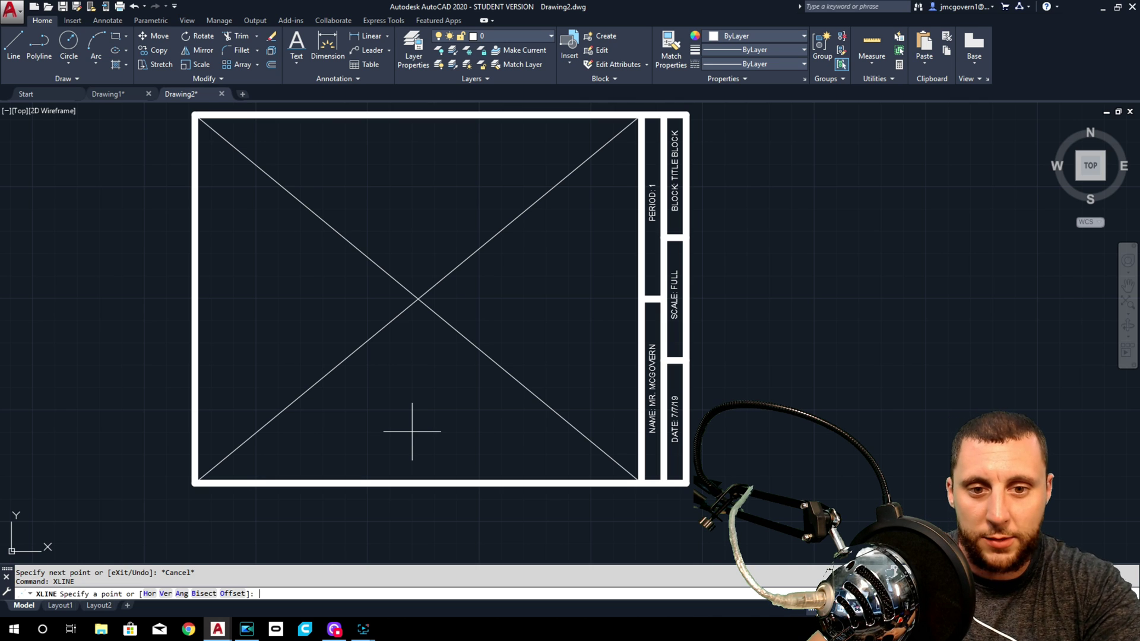
click(419, 299)
click(419, 331)
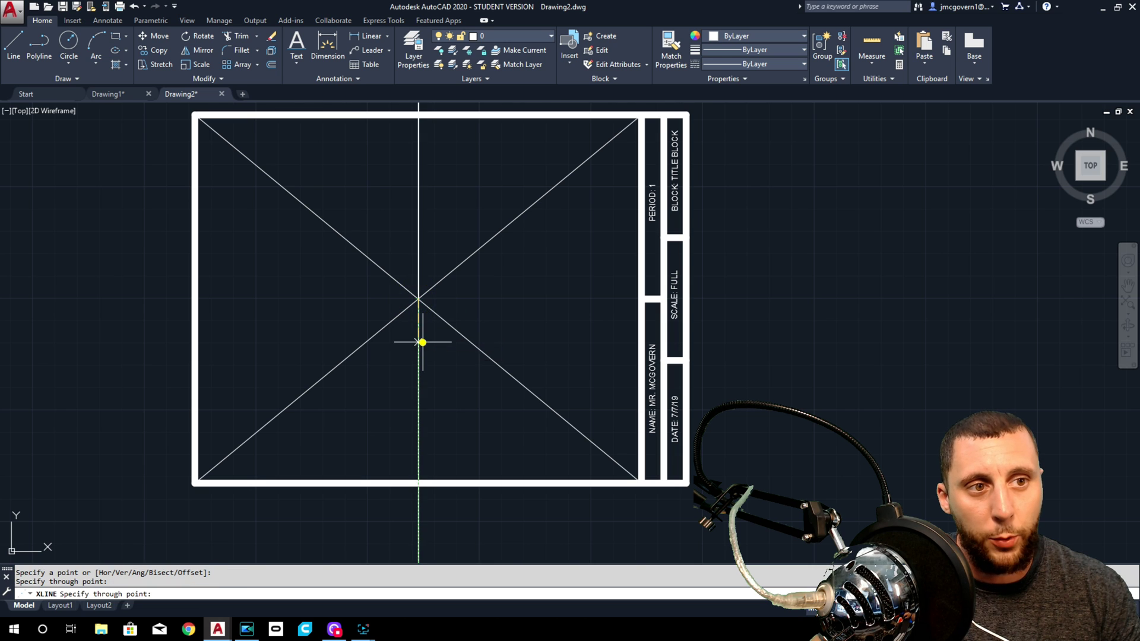
click(471, 300)
key(Escape)
Step: Delete both diagonal lines from the drawing area, keeping the construction lines
click(516, 327)
click(475, 382)
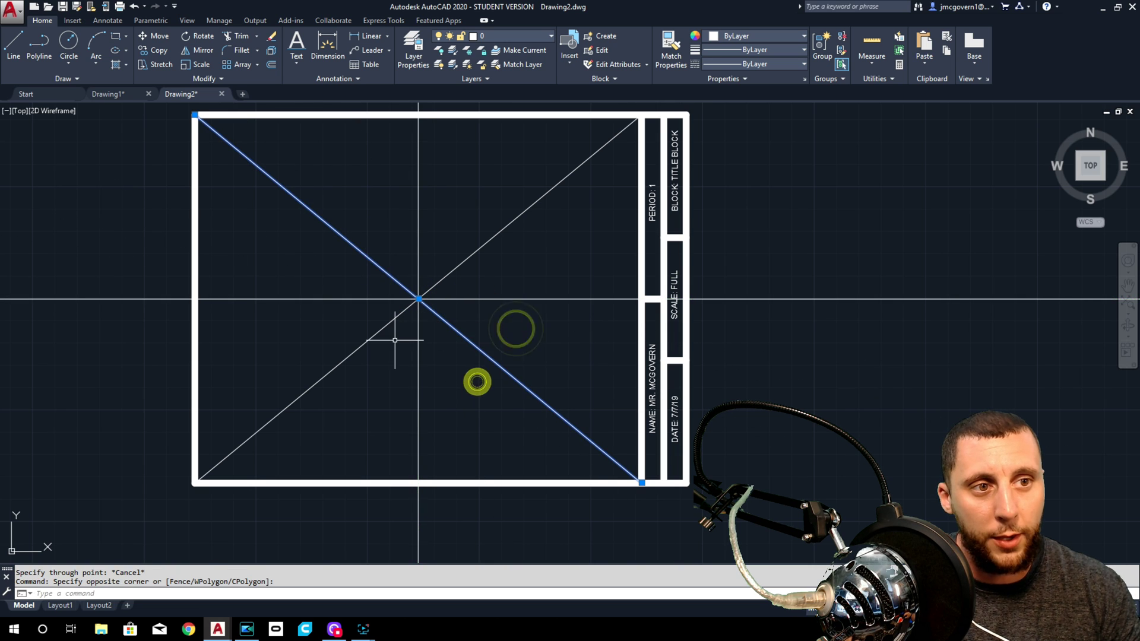
click(394, 337)
click(359, 326)
key(Delete)
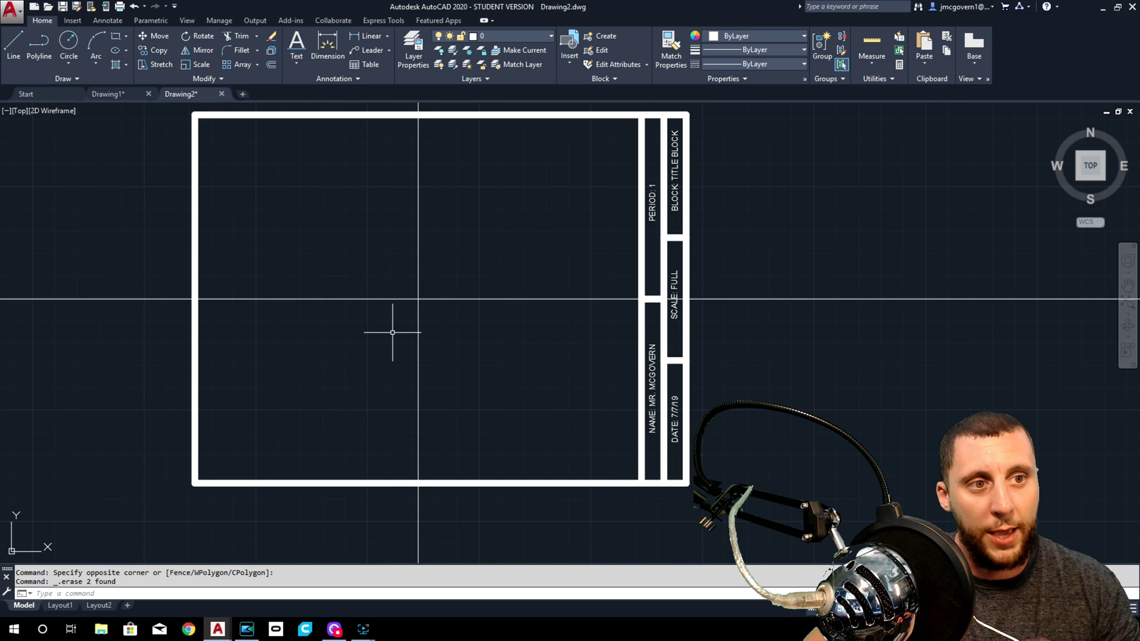